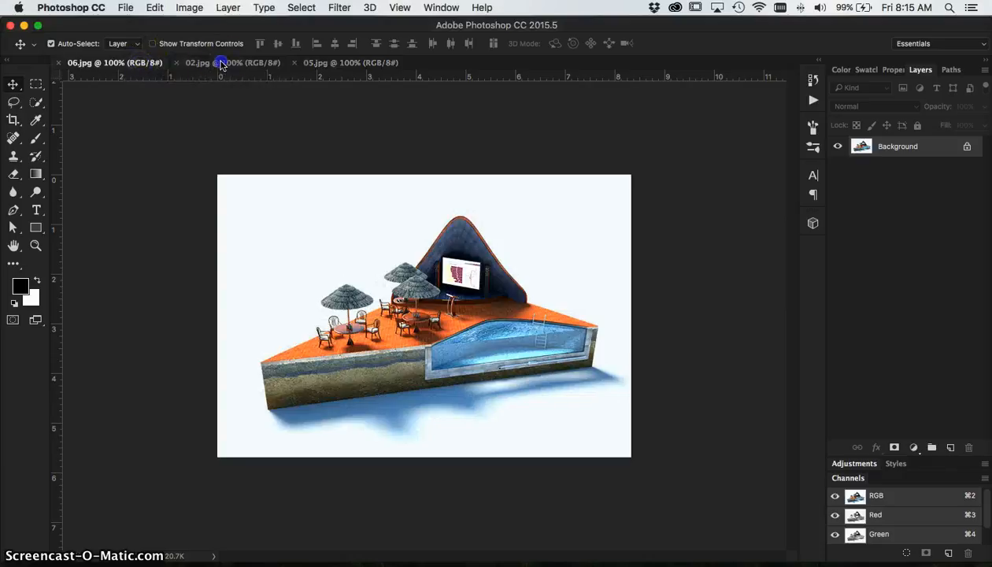
Look over the example slice illustrations in 02.jpg, 05.jpg and 06.jpg
click(221, 63)
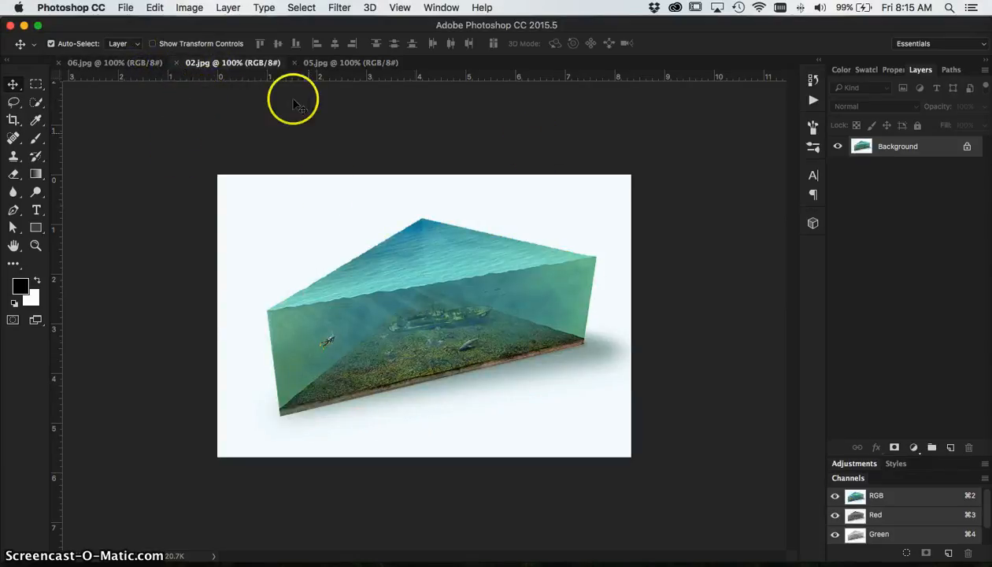
click(319, 63)
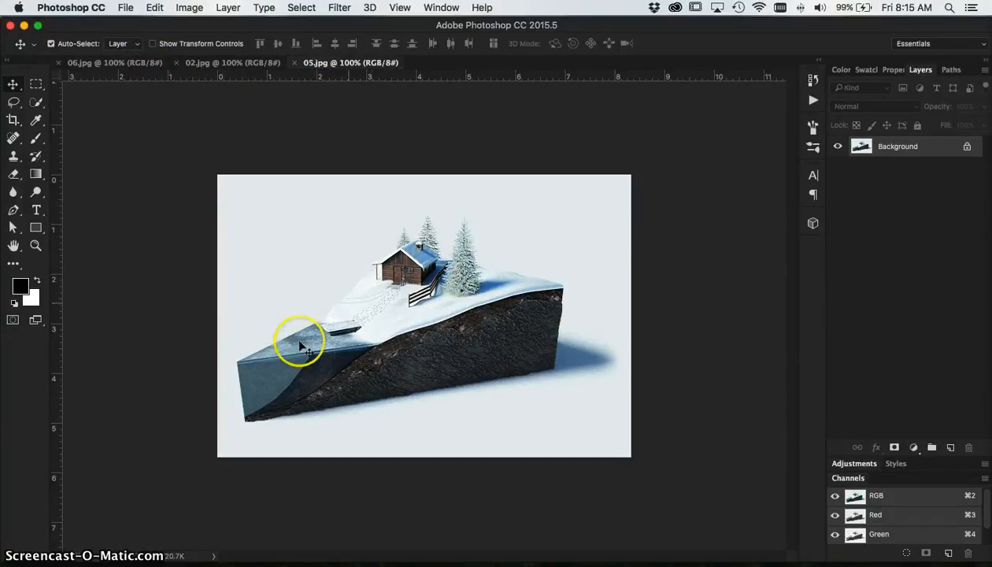
click(138, 63)
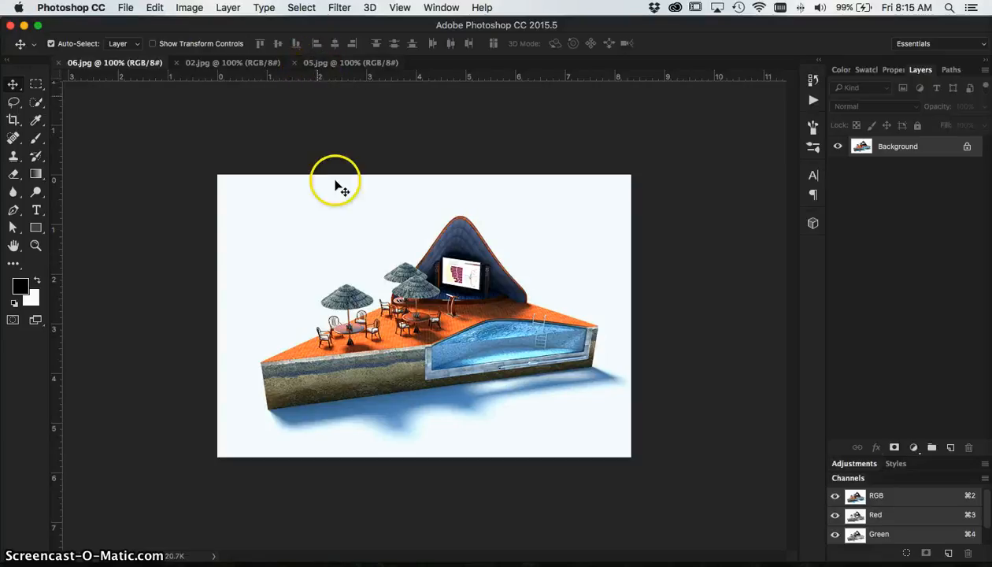
Switch to Safari and look through the slice of pie folder of the B4 - Digital Arts 3 group on Edmodo
click(823, 564)
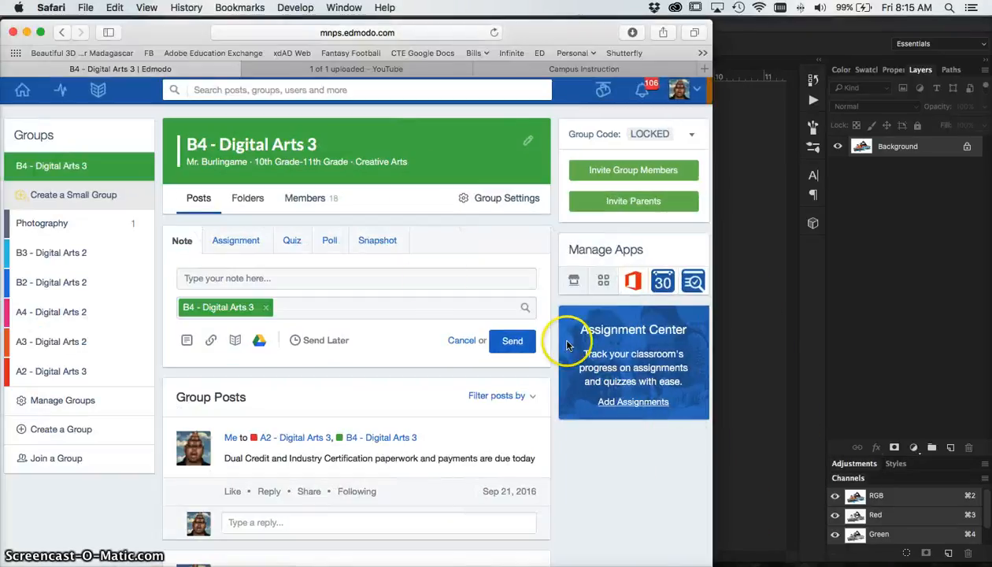
click(245, 199)
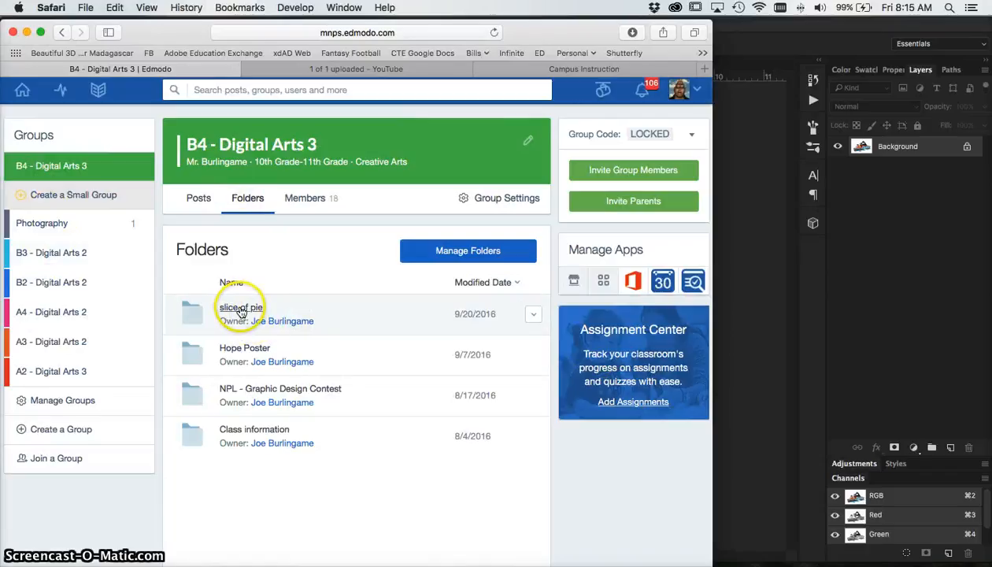
click(240, 309)
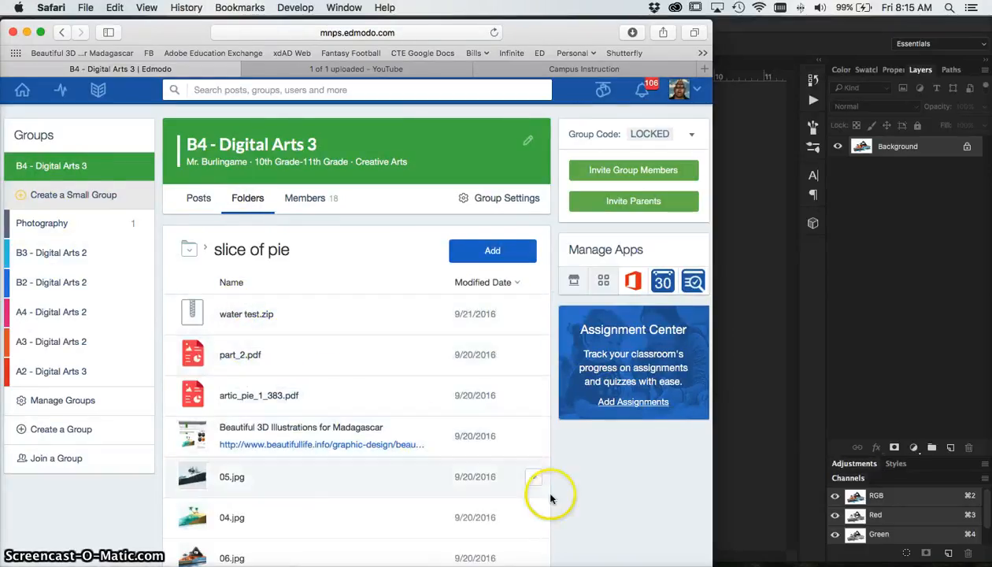
scroll(561, 518, down, 1)
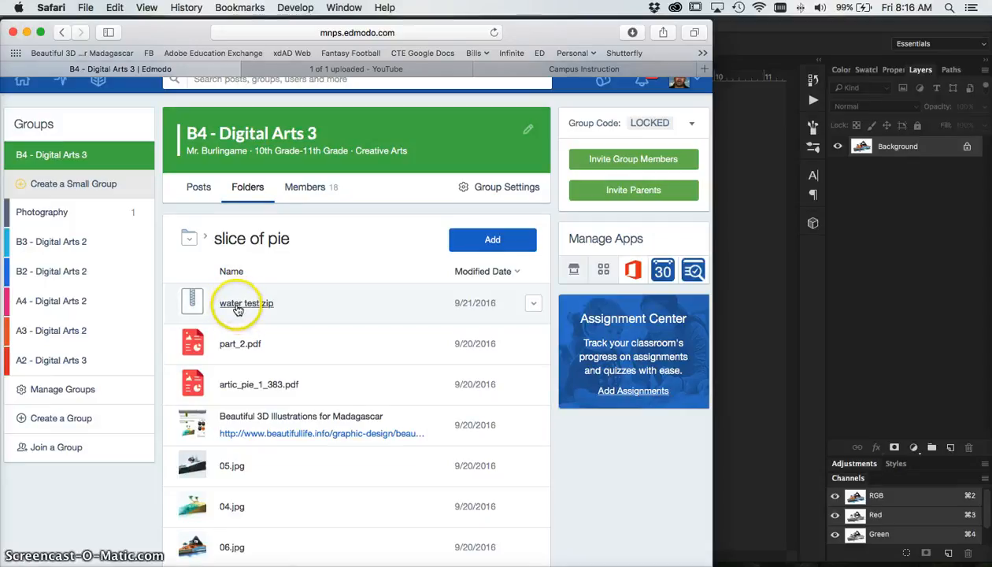
drag(238, 311, 131, 170)
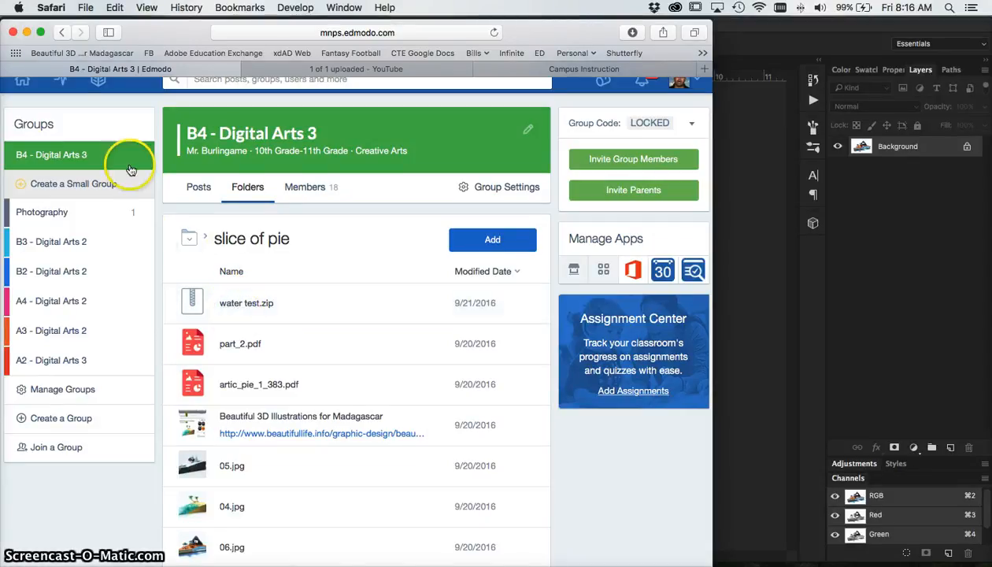
click(27, 32)
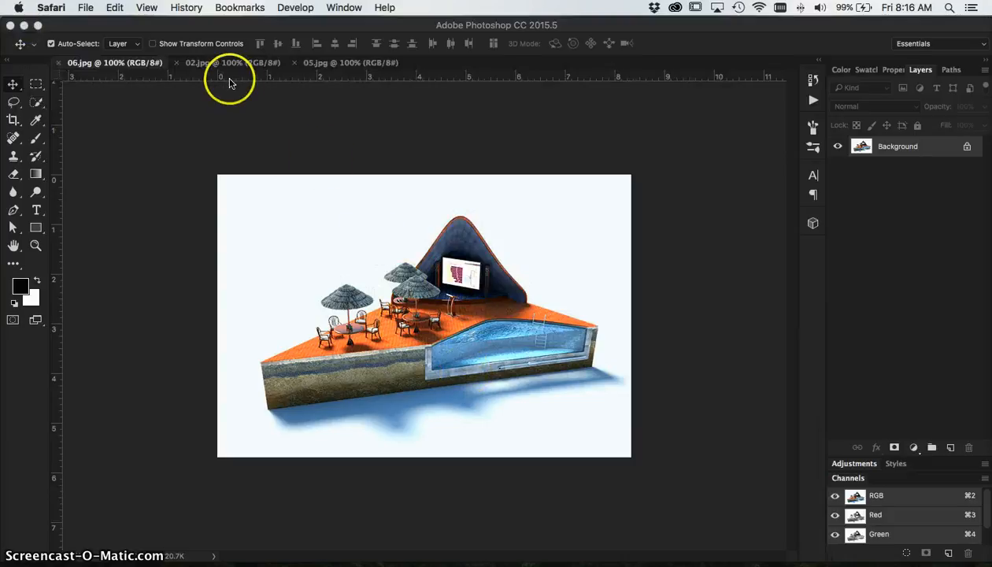
Switch to Photoshop and close the images 06.jpg, 02.jpg and 05.jpg
click(69, 66)
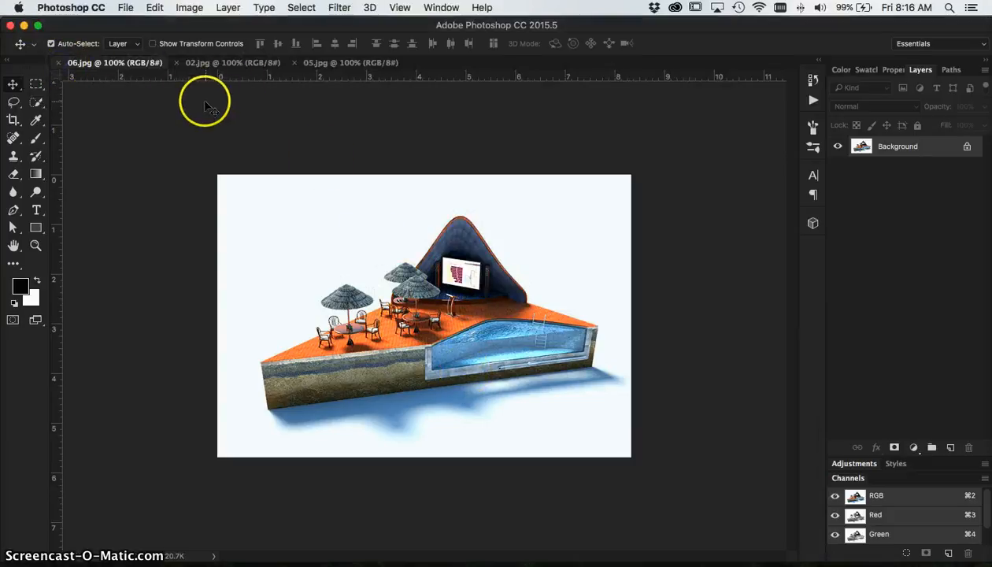
click(59, 63)
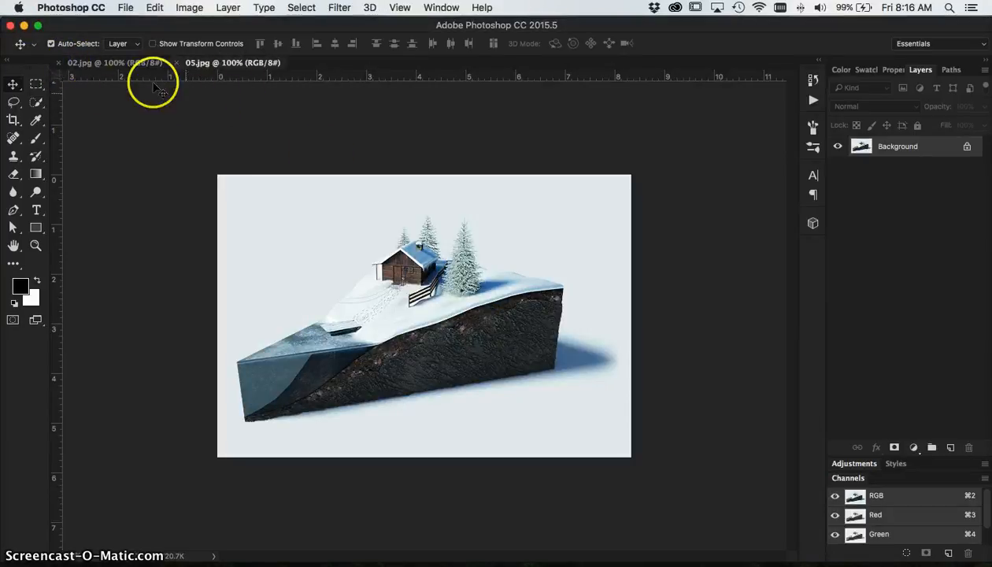
click(59, 63)
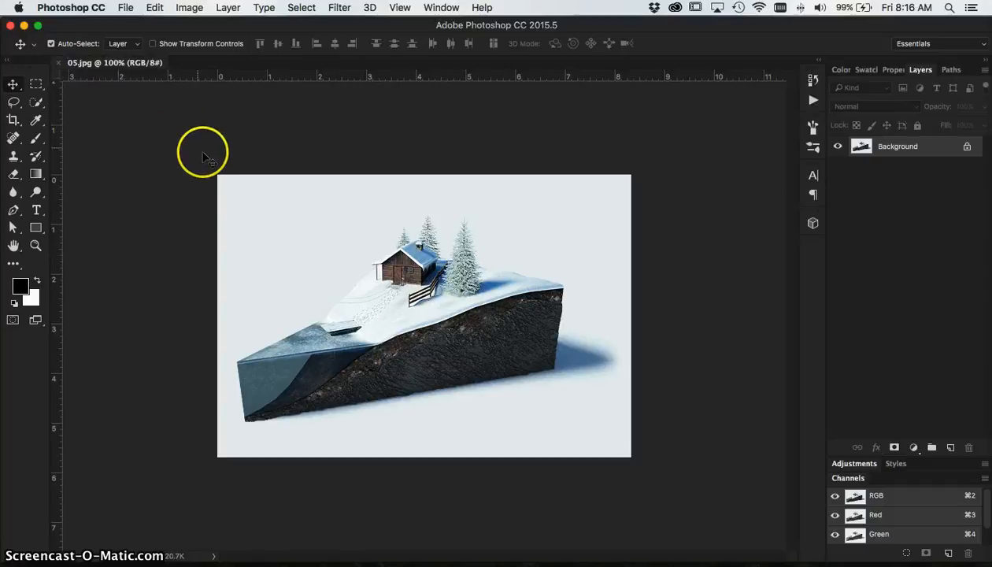
click(59, 63)
Open the ocean slice image 02.jpg from the Desktop
click(125, 8)
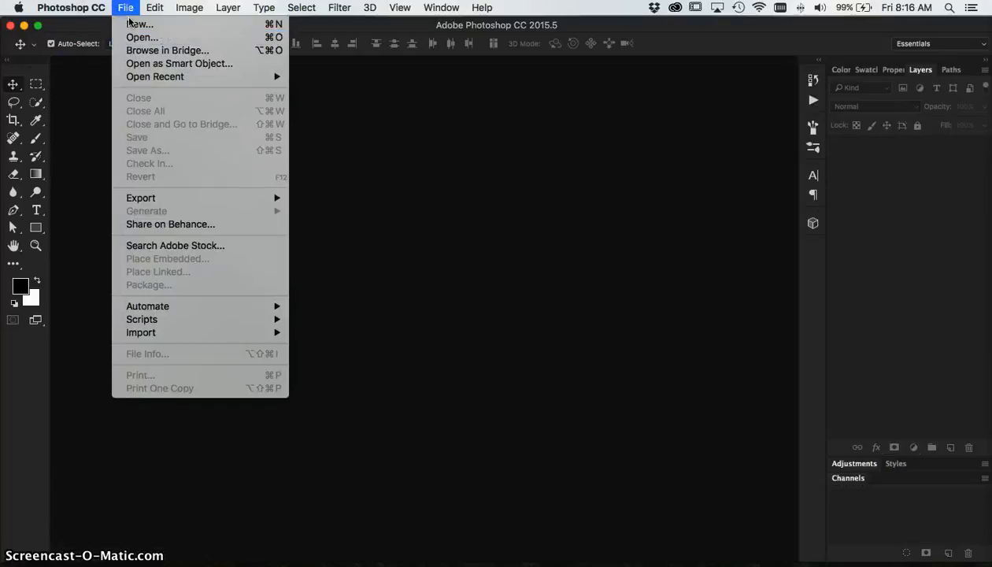
click(143, 37)
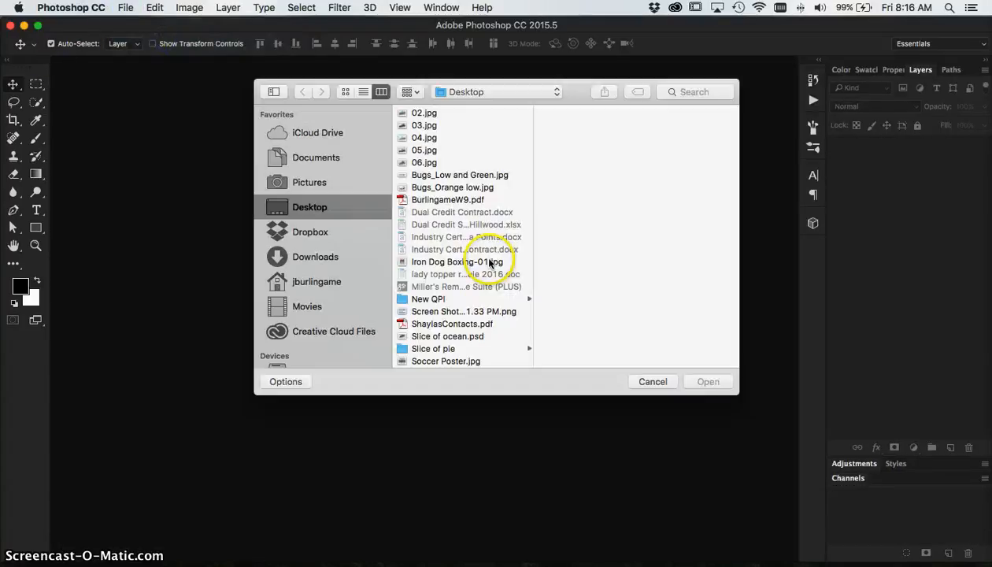
click(423, 137)
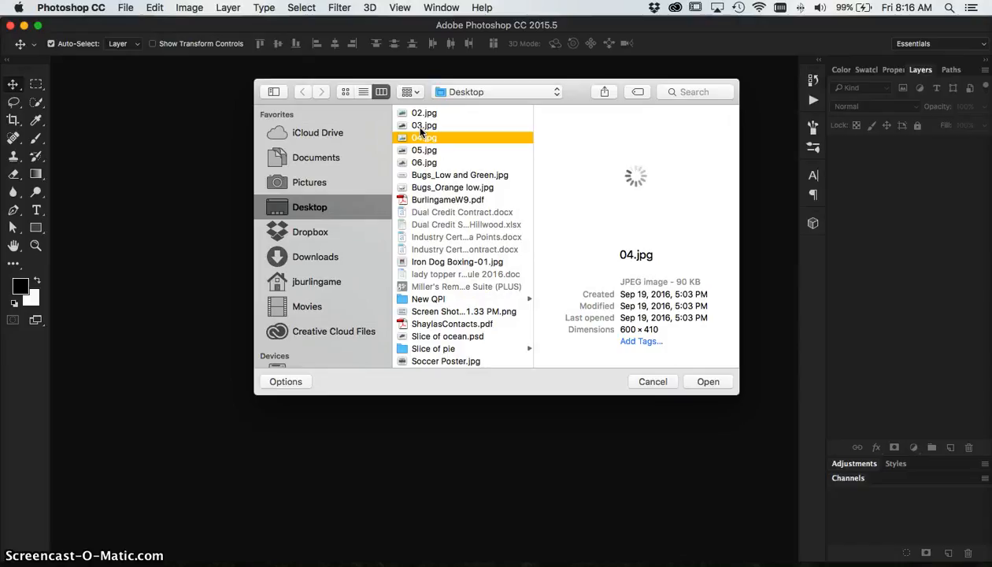
click(422, 126)
click(423, 115)
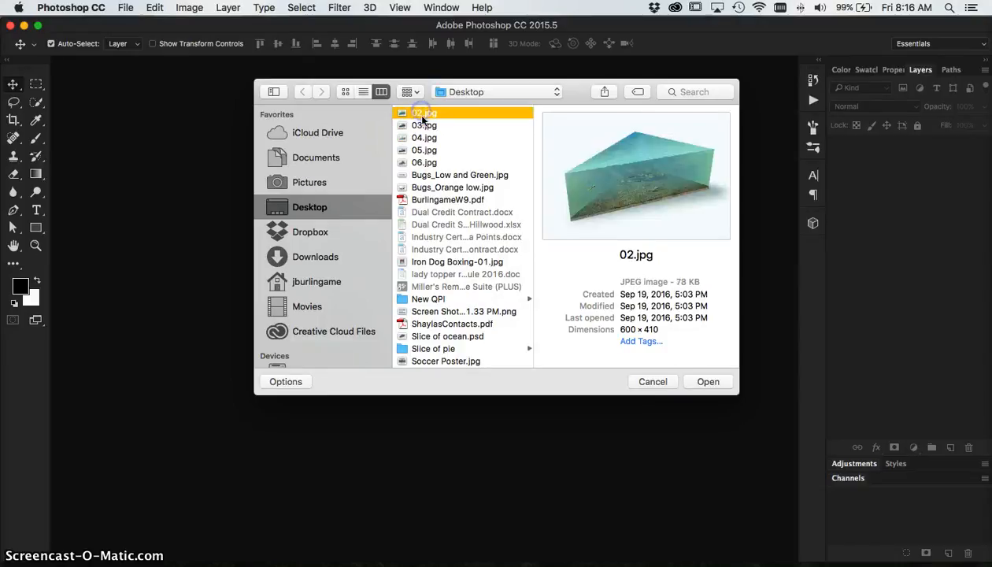
click(707, 381)
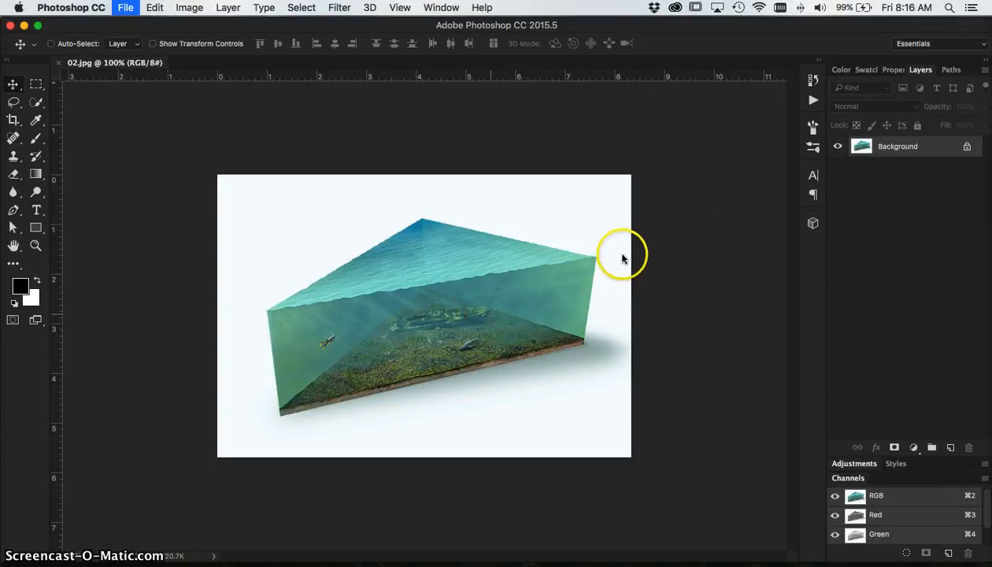
Create a 5 by 5 inch white document at 300 pixels/inch, named slice of Pie plus the author's surname, starting from the Photo document type
key(super+n)
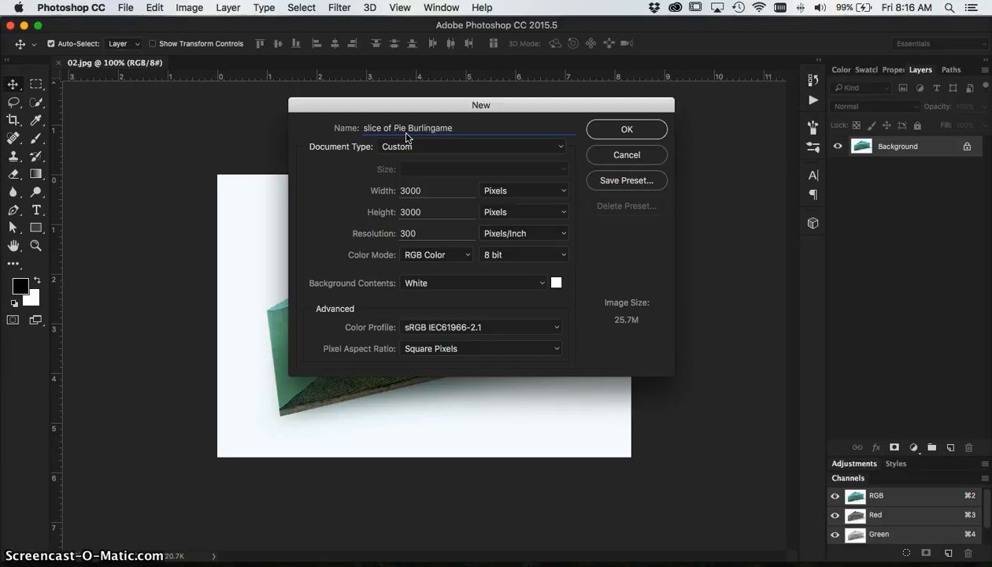
click(475, 149)
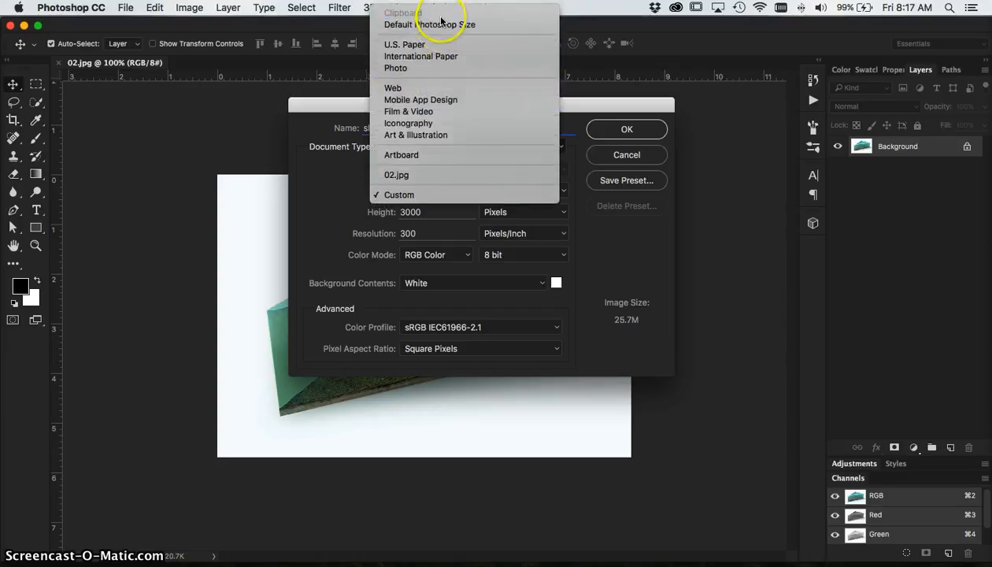
click(420, 68)
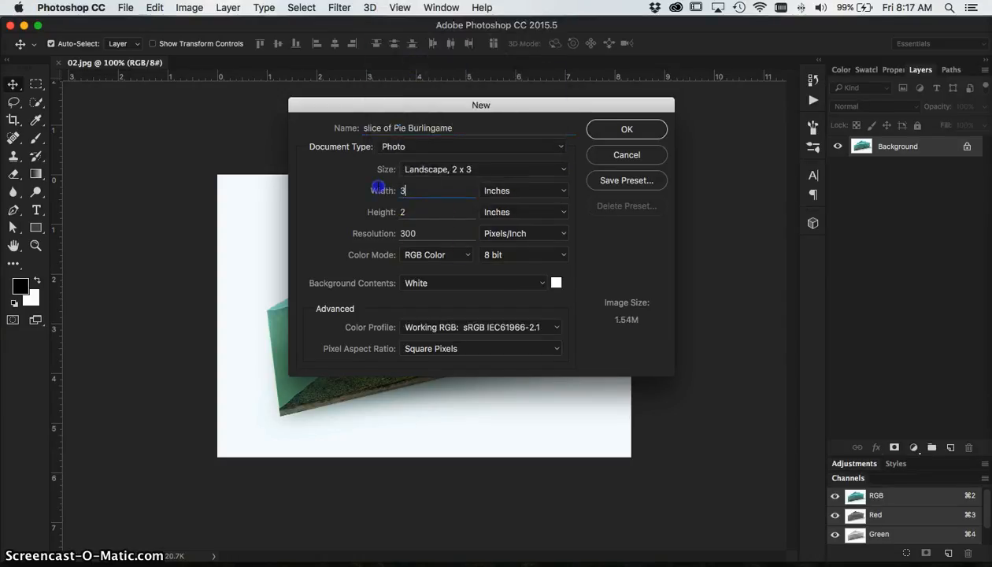
text(5)
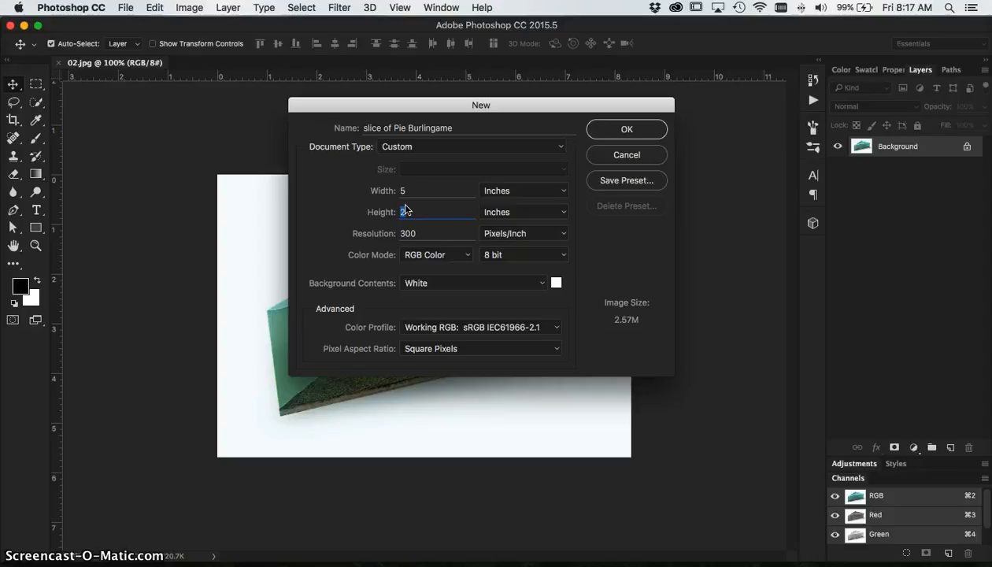
click(626, 130)
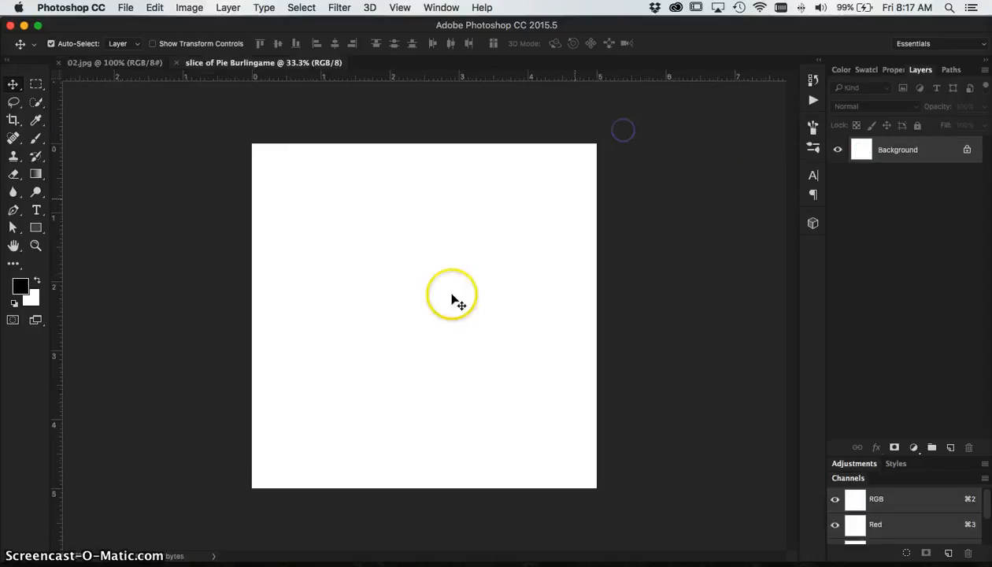
Copy the whole 02.jpg image, close that file and paste the image into the new slice of Pie document
click(149, 65)
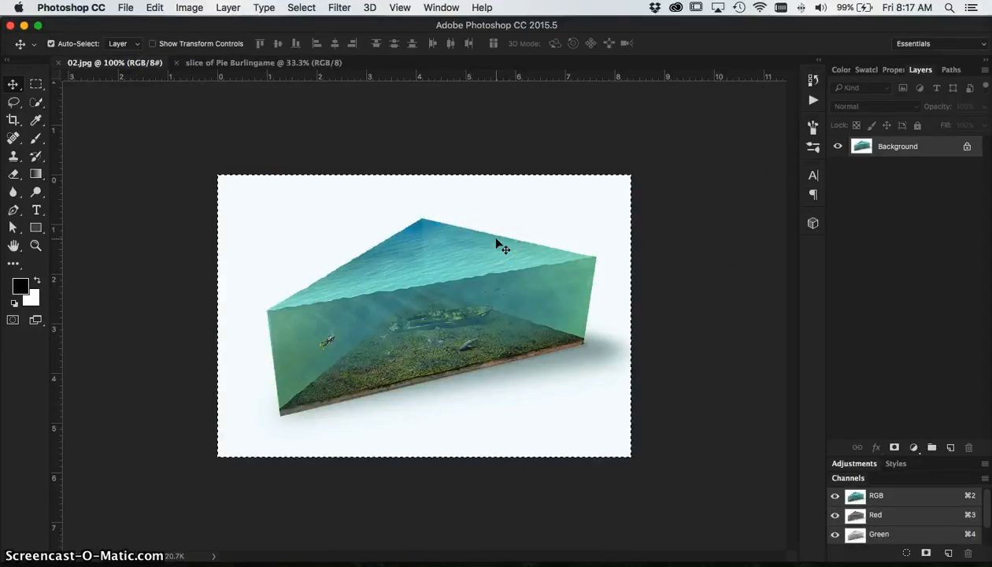
key(super+c)
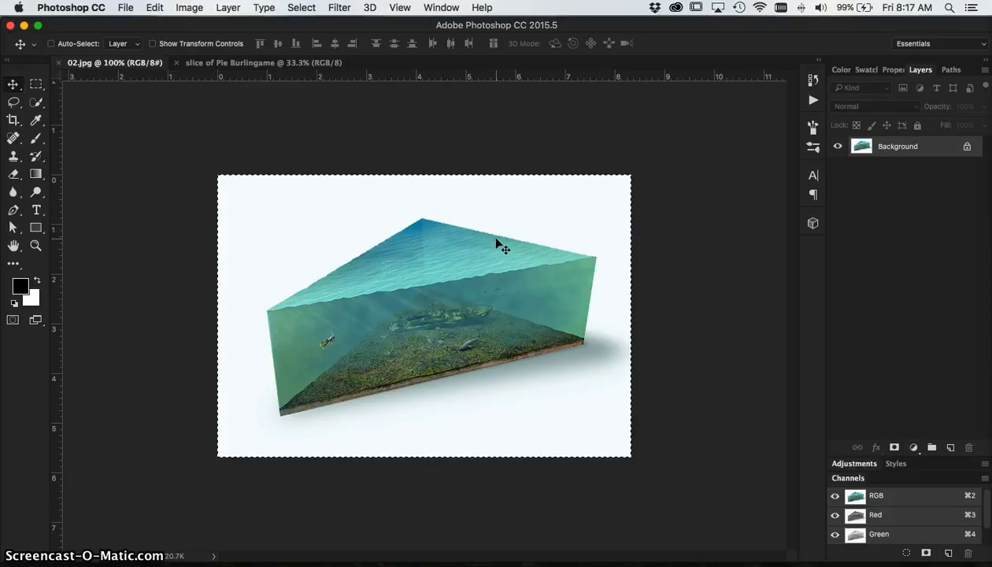
key(super+w)
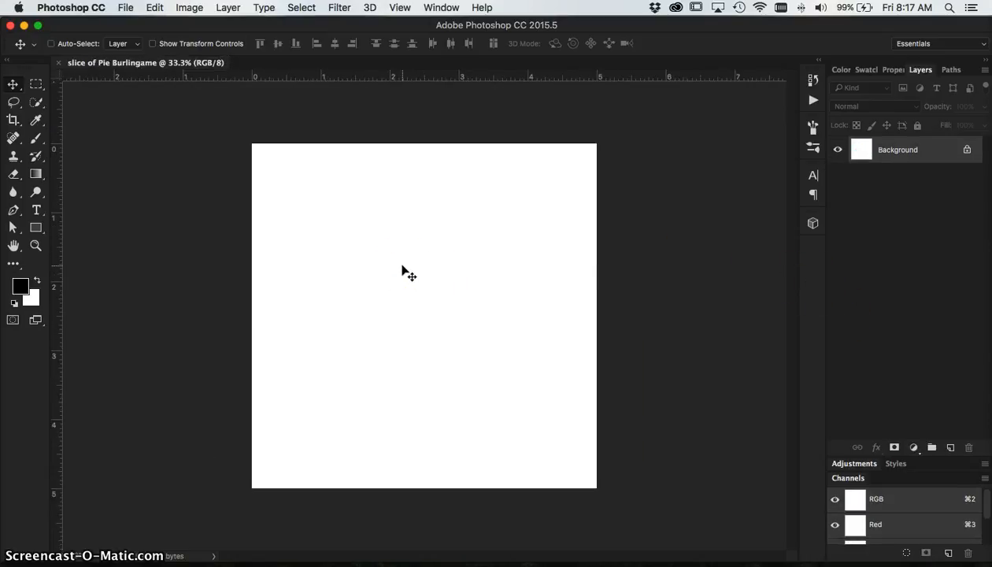
key(super+v)
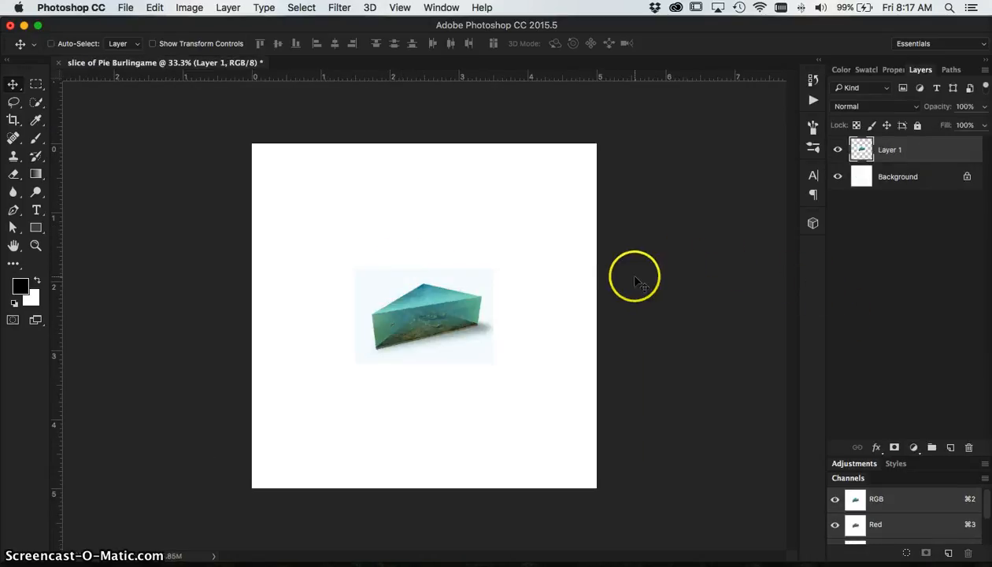
Scale the pasted slice image up with Free Transform to nearly fill the canvas width
key(super+t)
drag(511, 372, 613, 455)
key(Return)
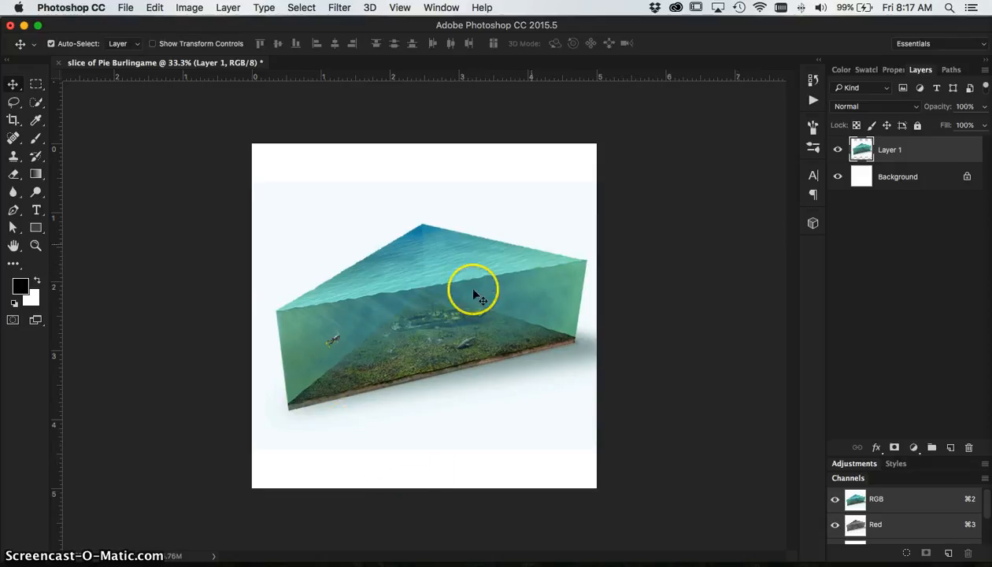
Rename the pasted image's layer to template and add a new layer named crusty above it, with the Pen tool active
click(892, 151)
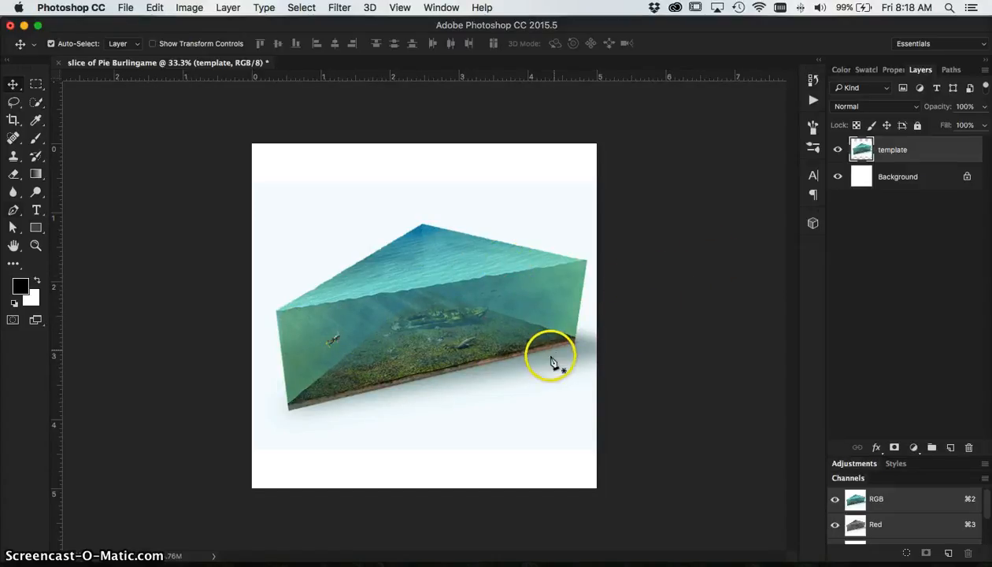
key(p)
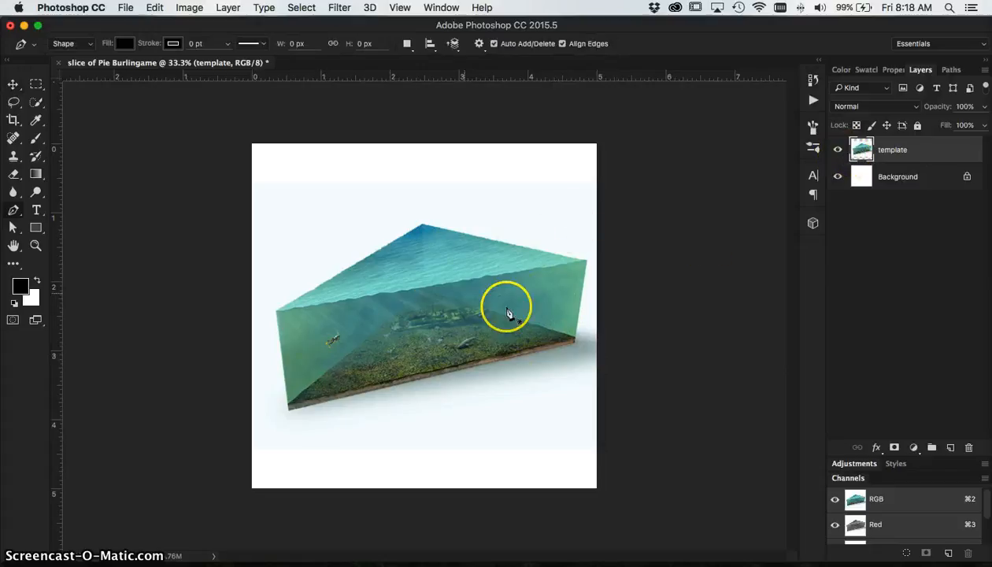
click(950, 448)
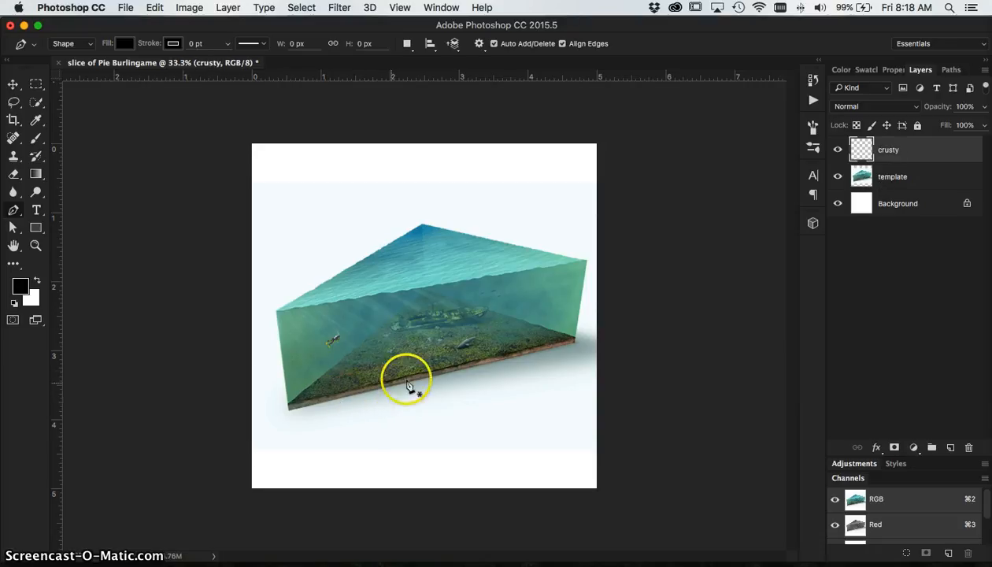
Set the Pen tool to Shape mode with a light blue swatch fill and no stroke, ready at the slice's lower-left corner
key(super+1)
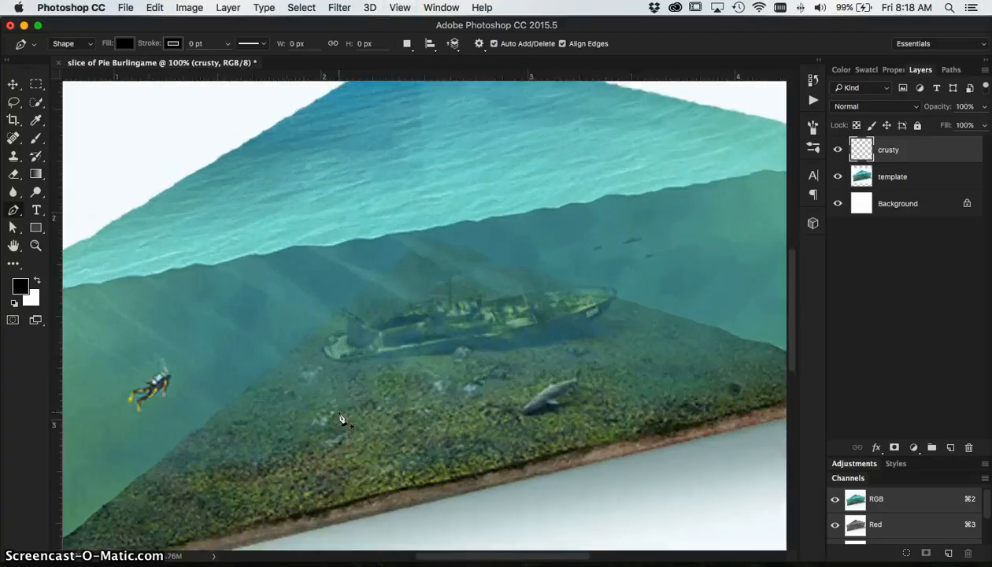
drag(417, 355, 515, 211)
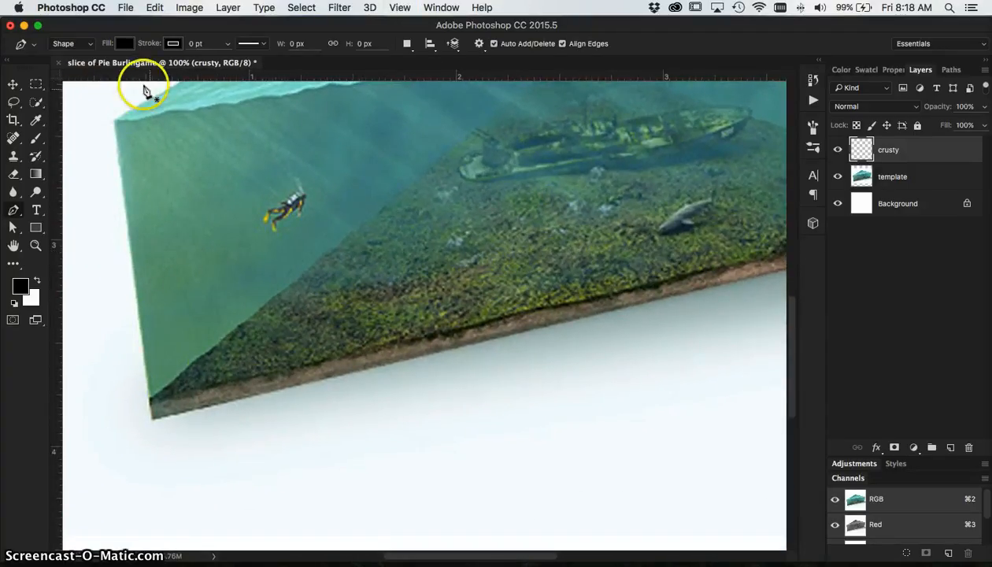
click(90, 45)
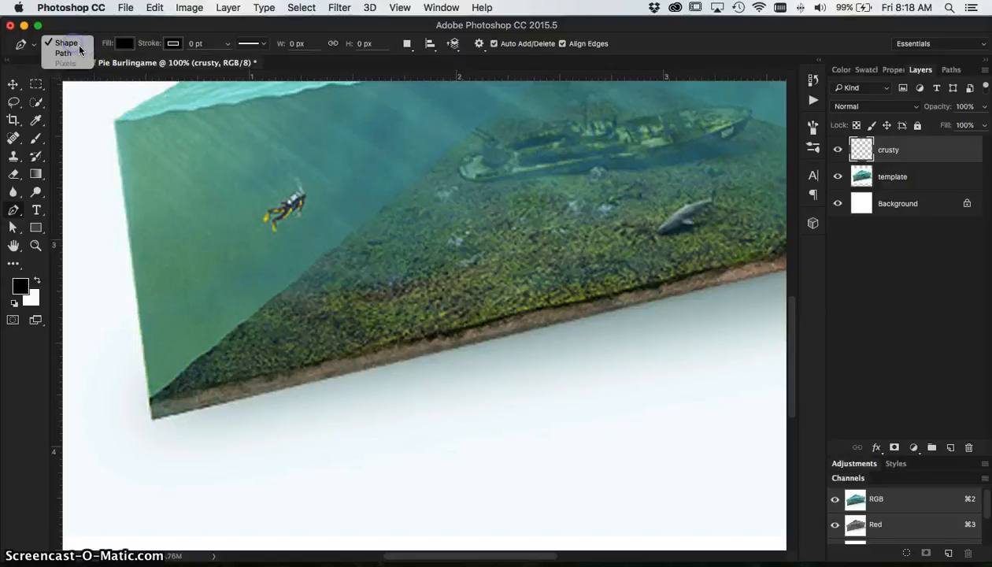
click(67, 43)
click(88, 46)
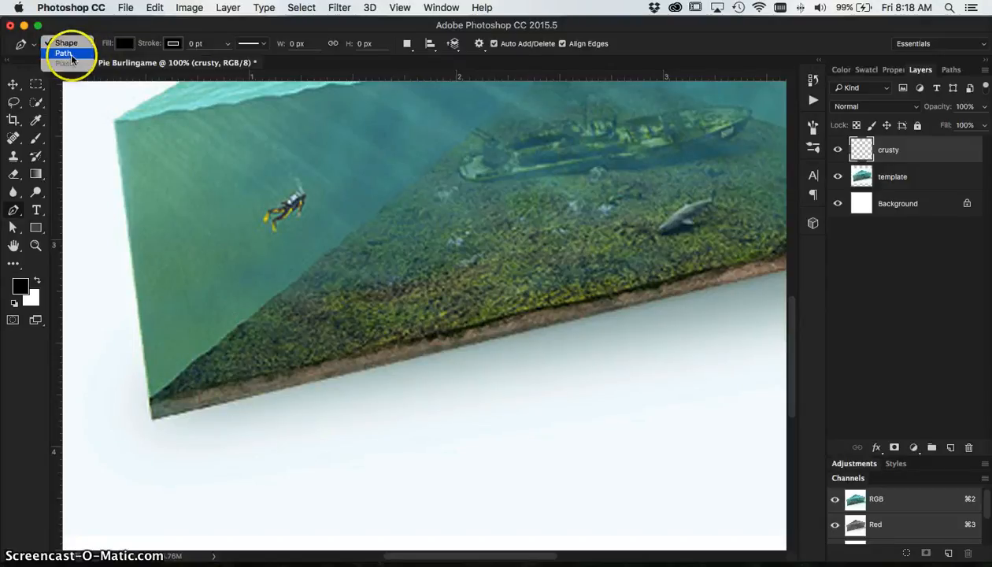
click(70, 44)
click(126, 44)
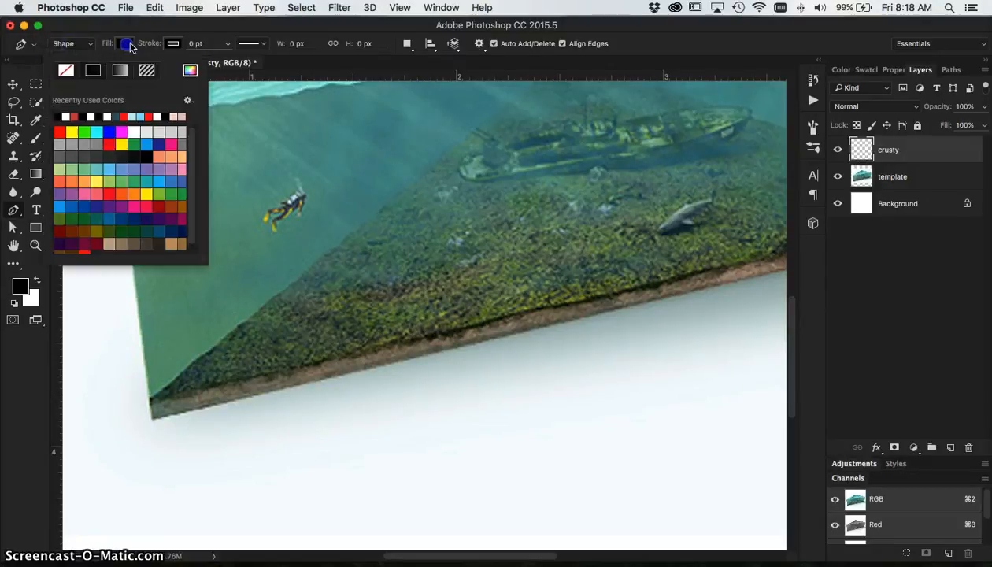
click(110, 168)
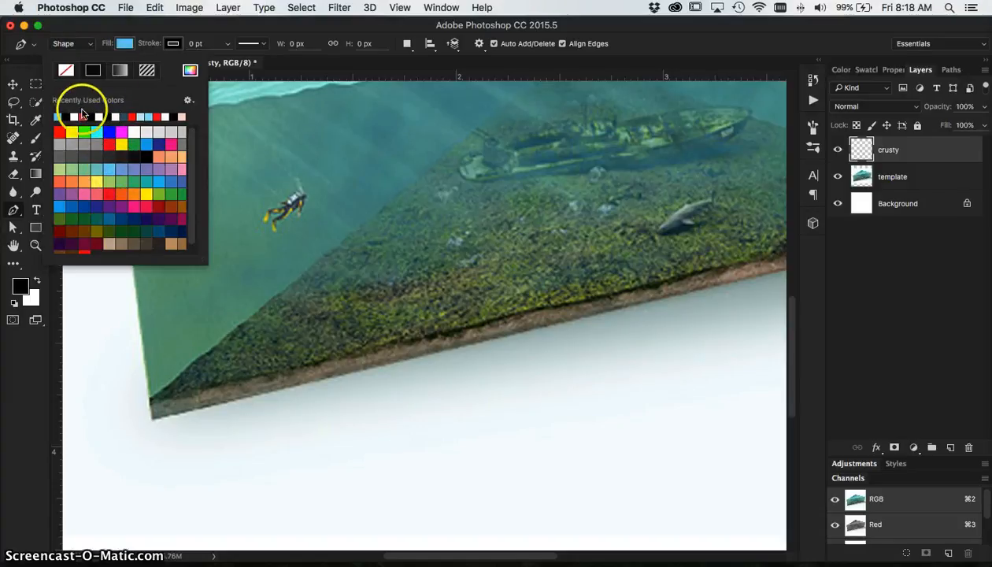
click(174, 45)
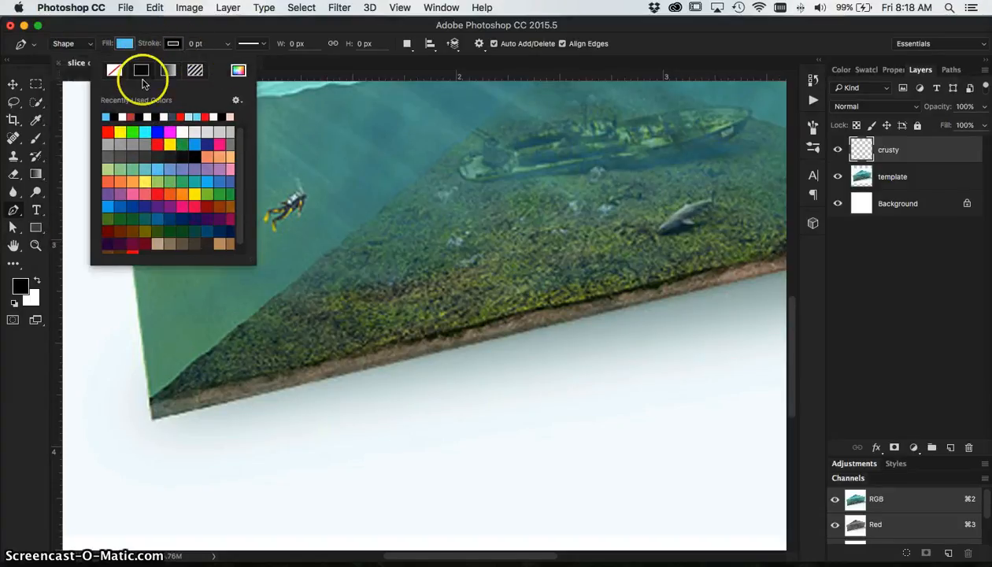
click(193, 31)
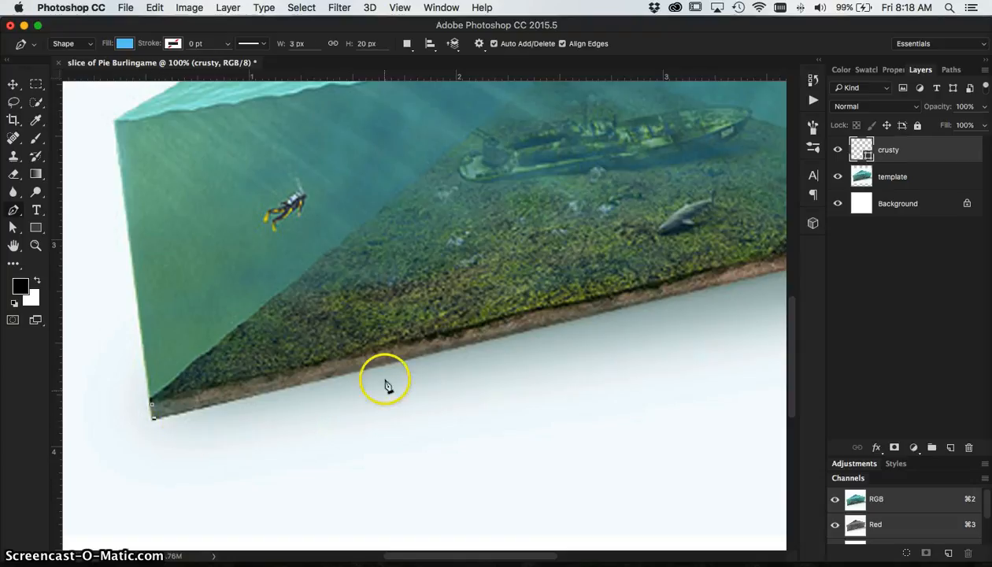
Trace the thin brown strip along the slice's lower front edge as a closed shape about 1246 by 313 px on the crusty layer
drag(383, 381, 228, 415)
drag(386, 366, 228, 401)
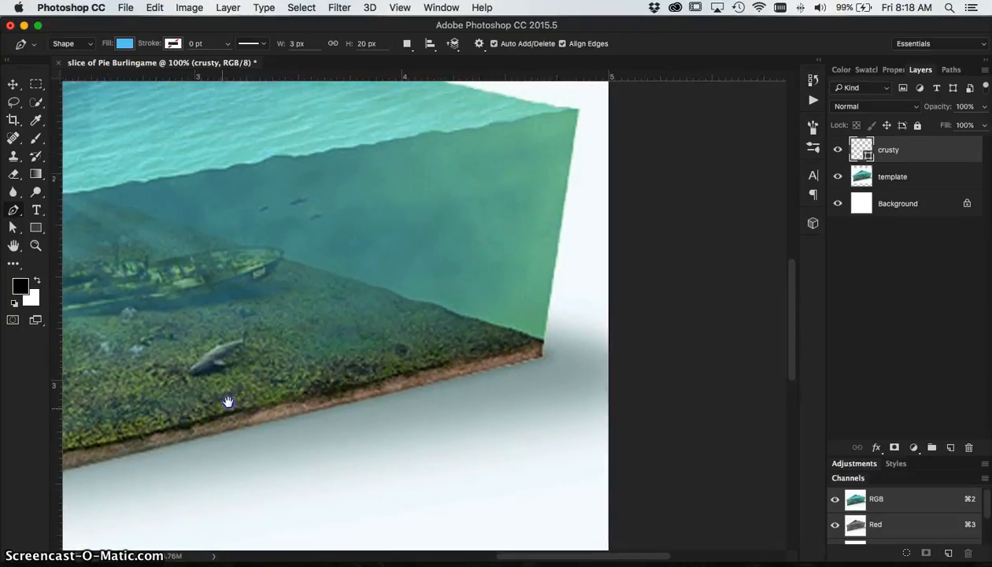
click(502, 366)
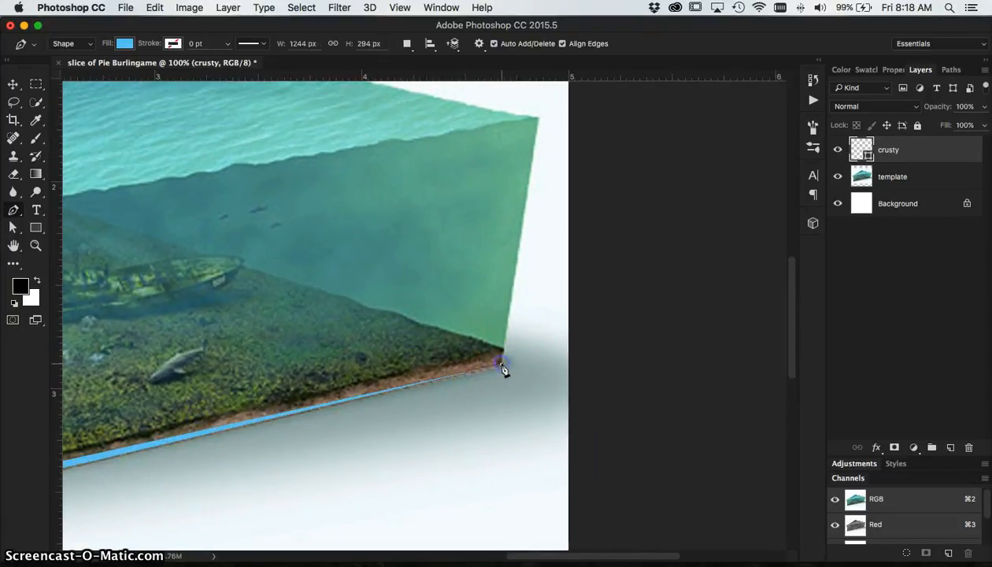
click(265, 430)
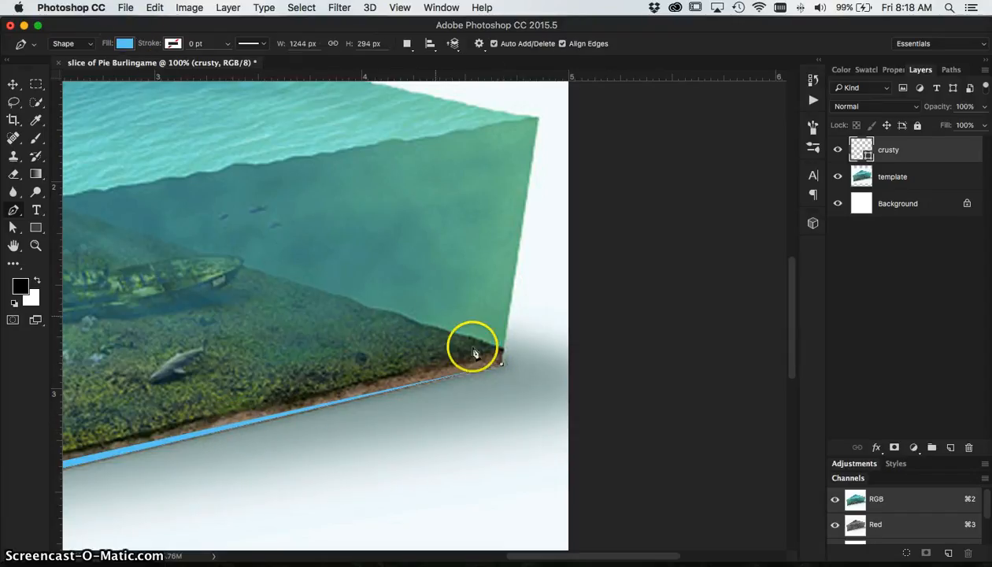
click(503, 355)
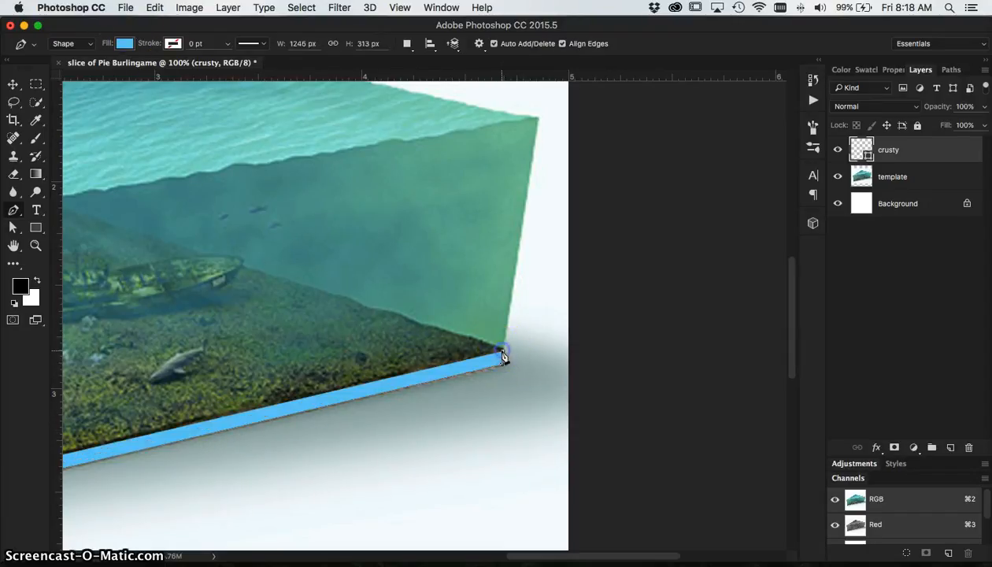
key(space)
drag(219, 434, 542, 305)
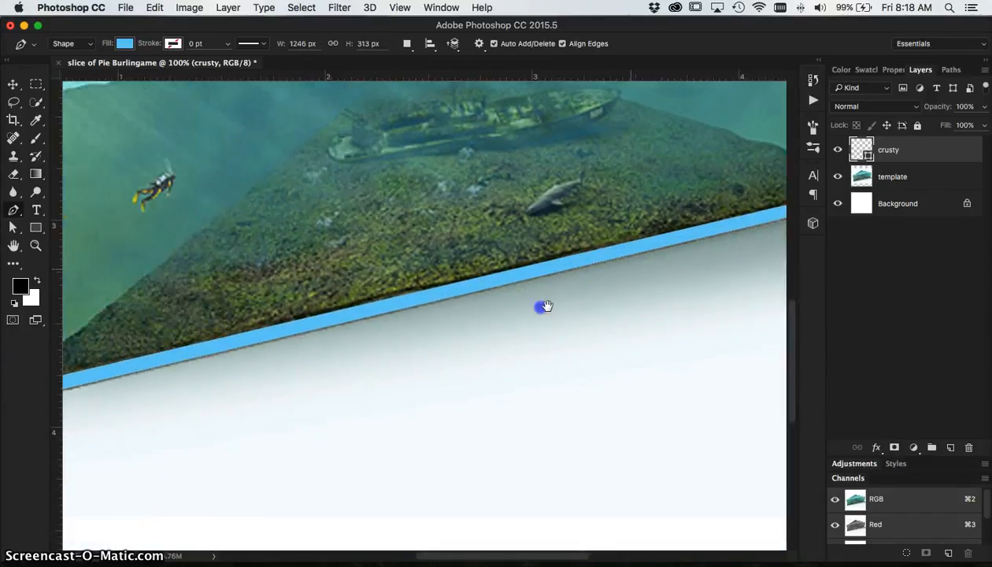
drag(347, 375, 544, 337)
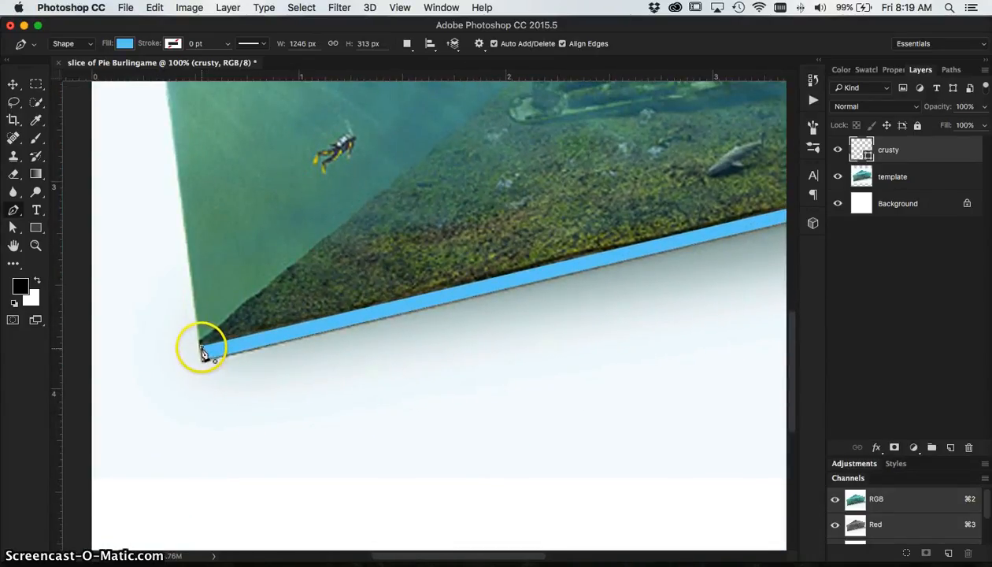
click(203, 361)
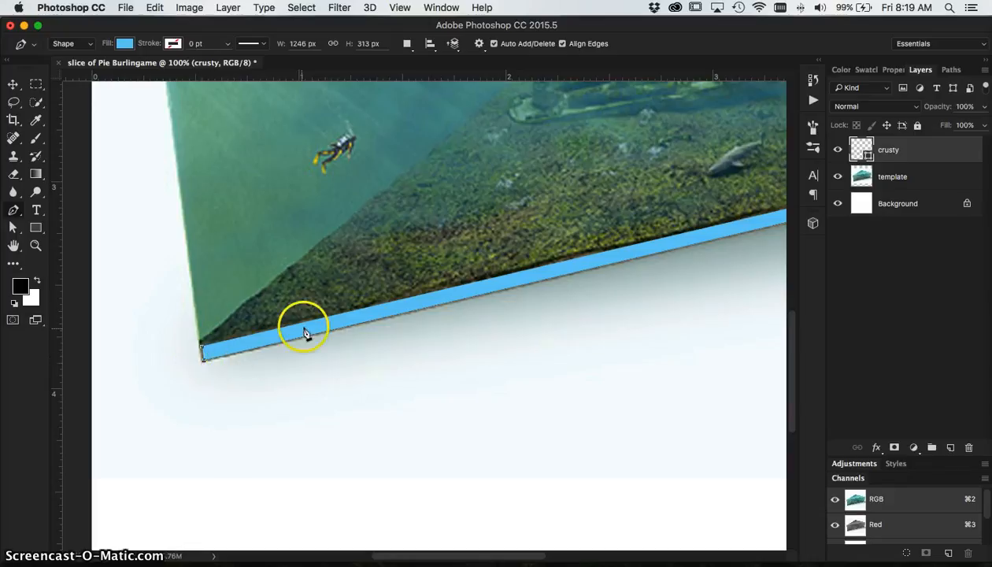
click(202, 349)
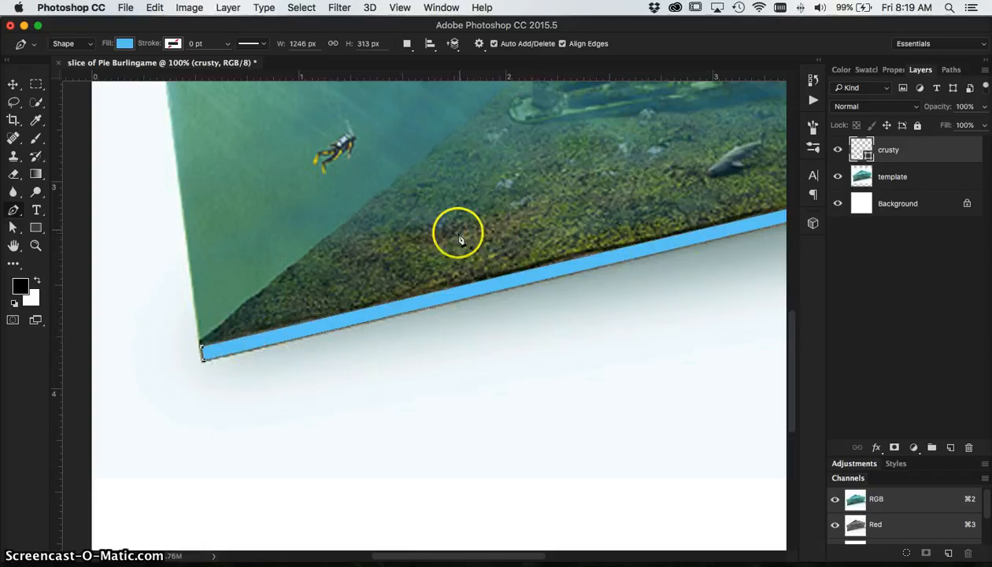
Recolor the crusty shape's fill to the brighter blue #32bcf2
drag(496, 253, 376, 294)
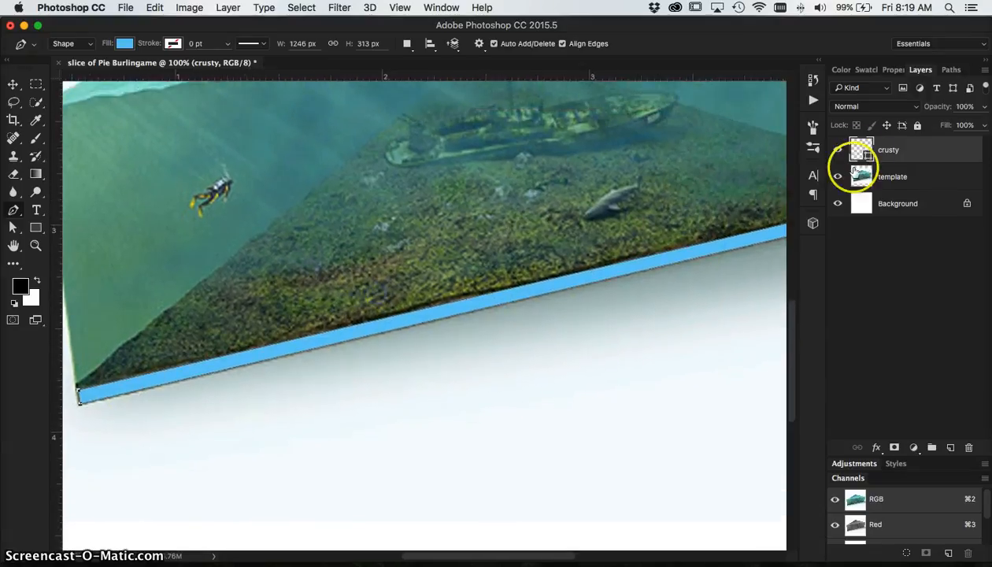
double_click(862, 149)
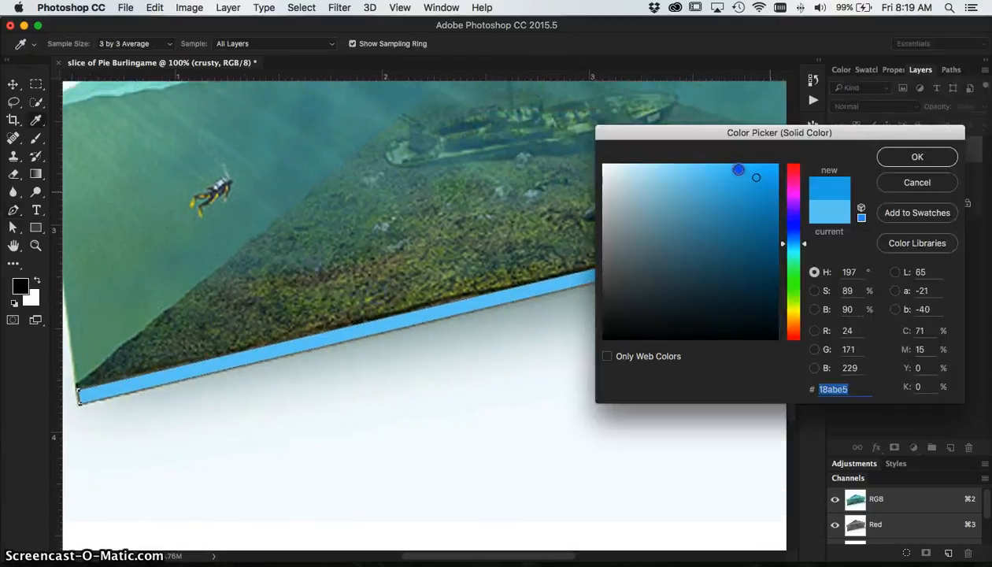
mouse_move(744, 173)
mouse_down()
mouse_move(724, 190)
mouse_move(665, 168)
mouse_move(674, 181)
mouse_move(748, 183)
mouse_move(756, 216)
mouse_move(681, 261)
mouse_move(709, 248)
mouse_move(723, 176)
mouse_up()
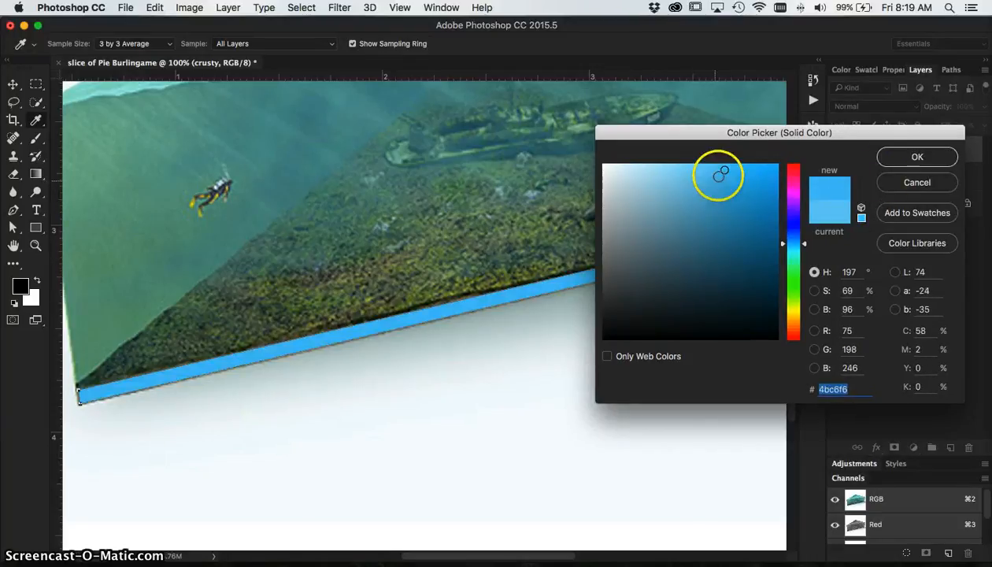
click(742, 171)
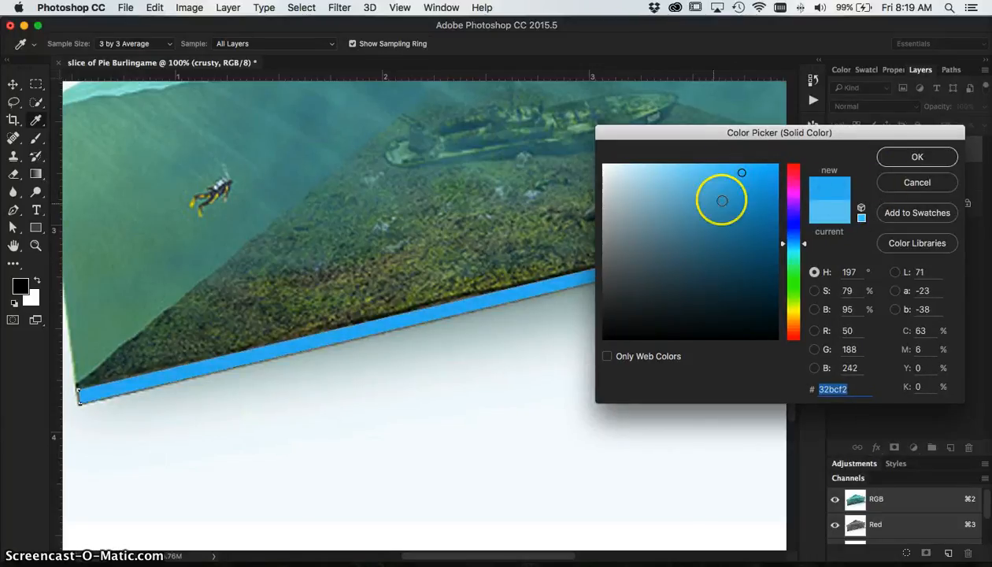
click(919, 159)
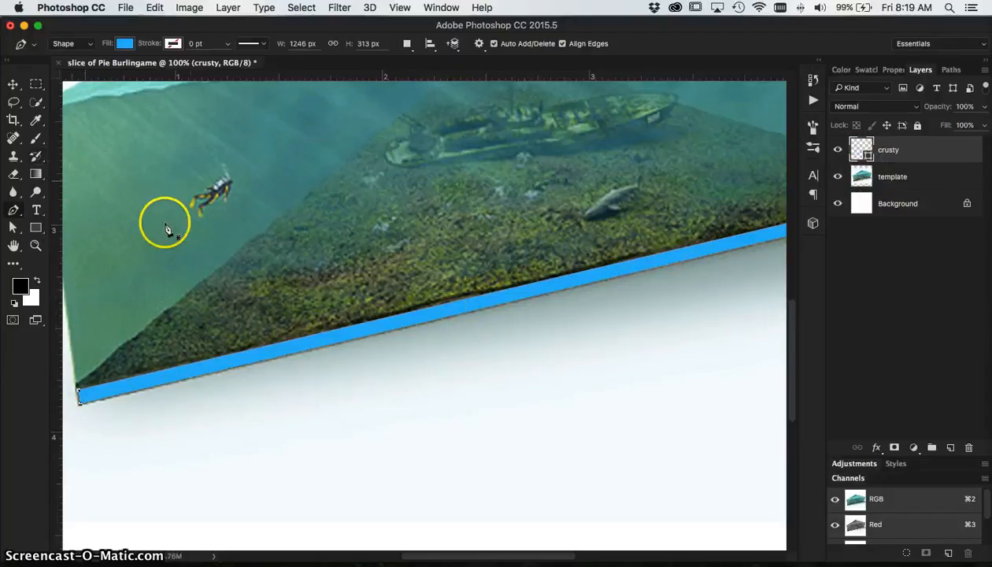
Add a new layer named front water above the crusty layer
key(super+minus)
key(super+minus)
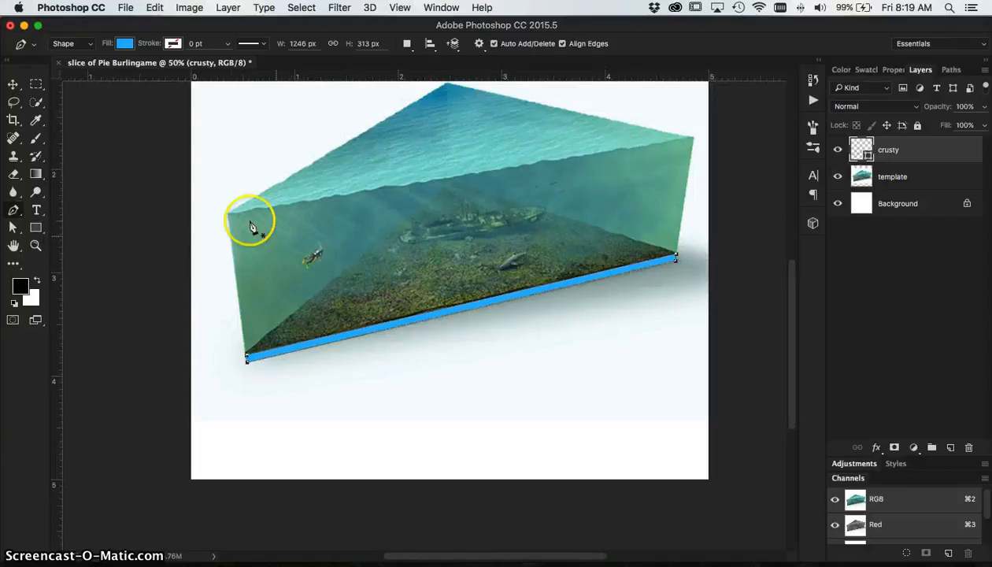
key(v)
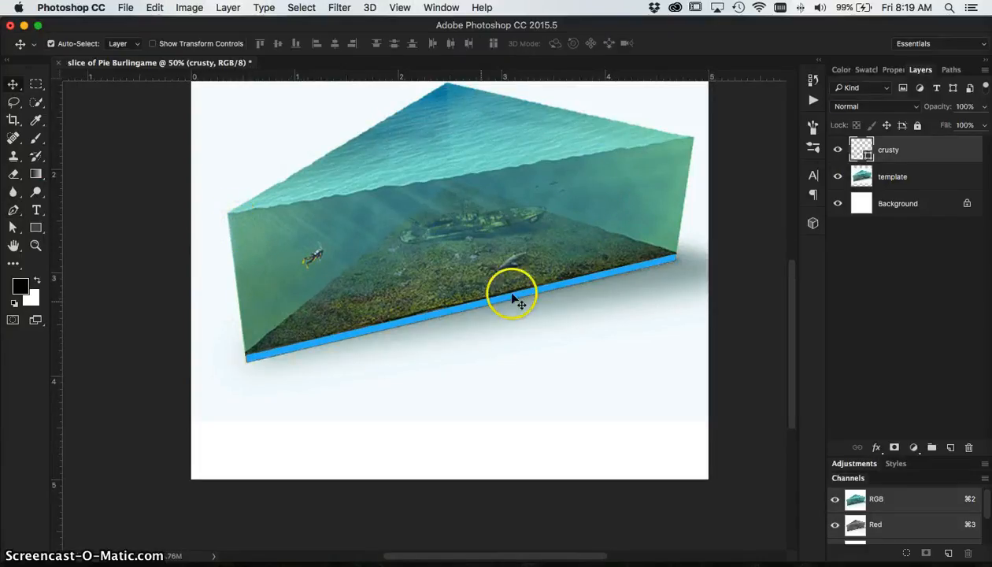
click(951, 447)
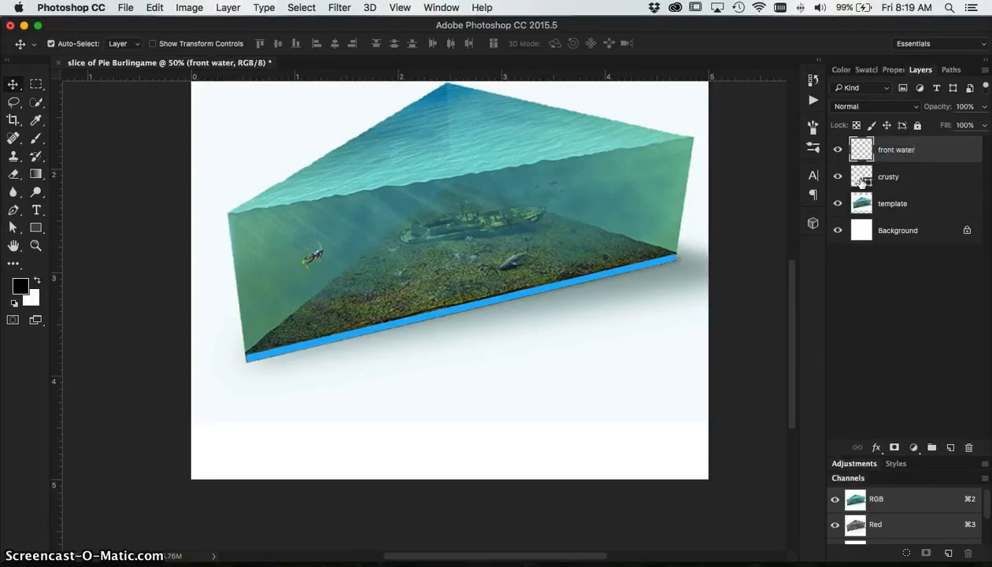
Set the Pen tool's shape fill to bright cyan for the front water layer
key(super+plus)
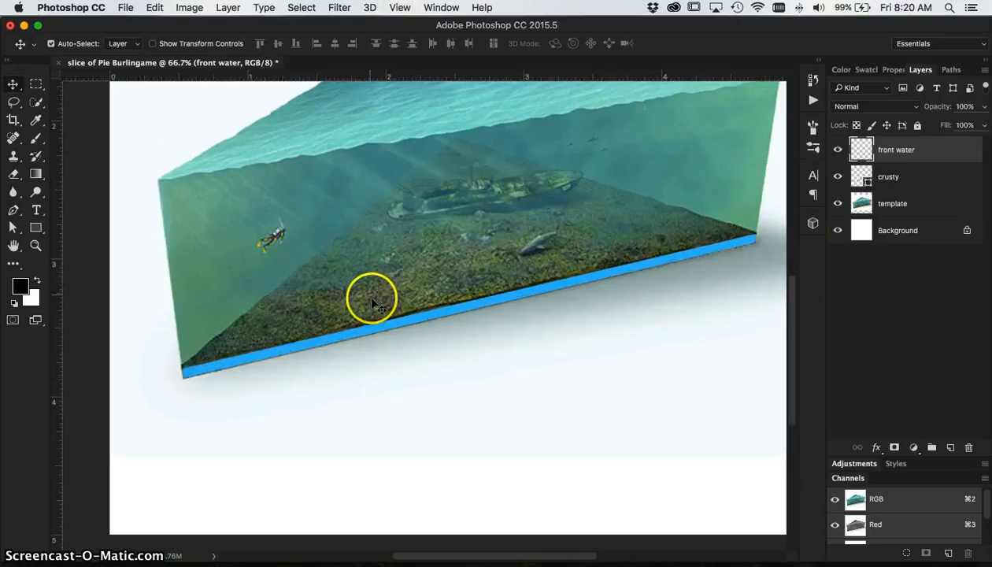
key(p)
click(123, 43)
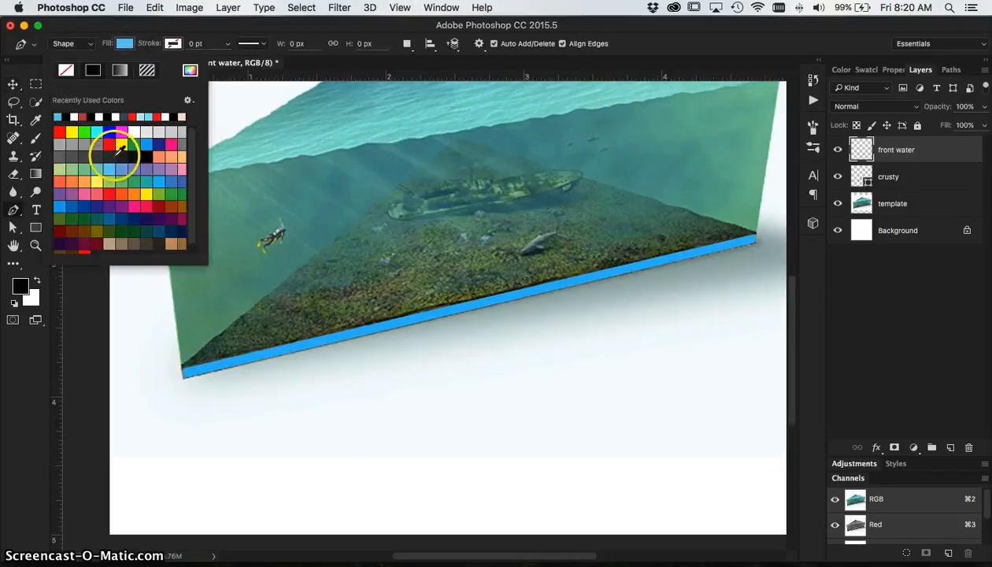
click(97, 132)
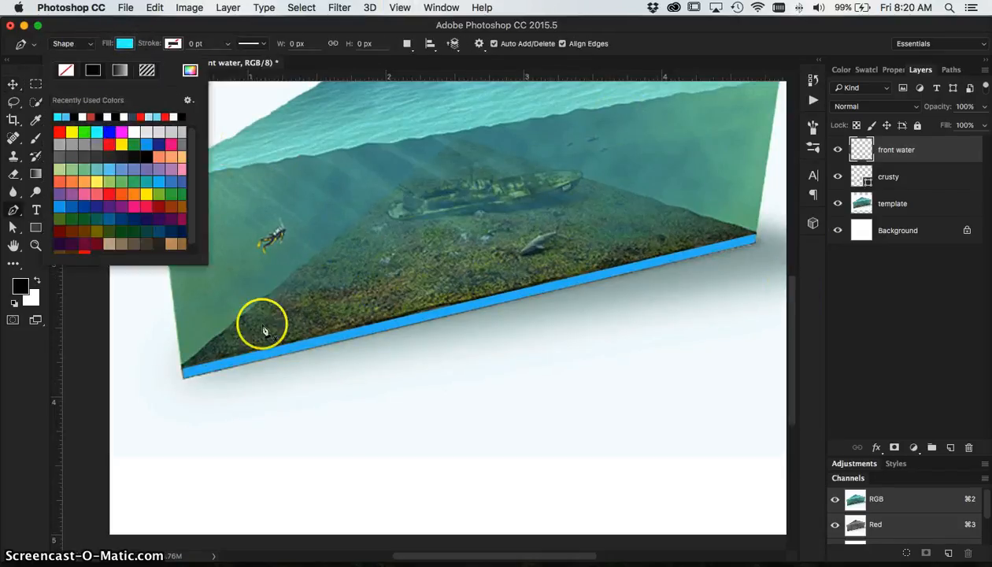
click(89, 376)
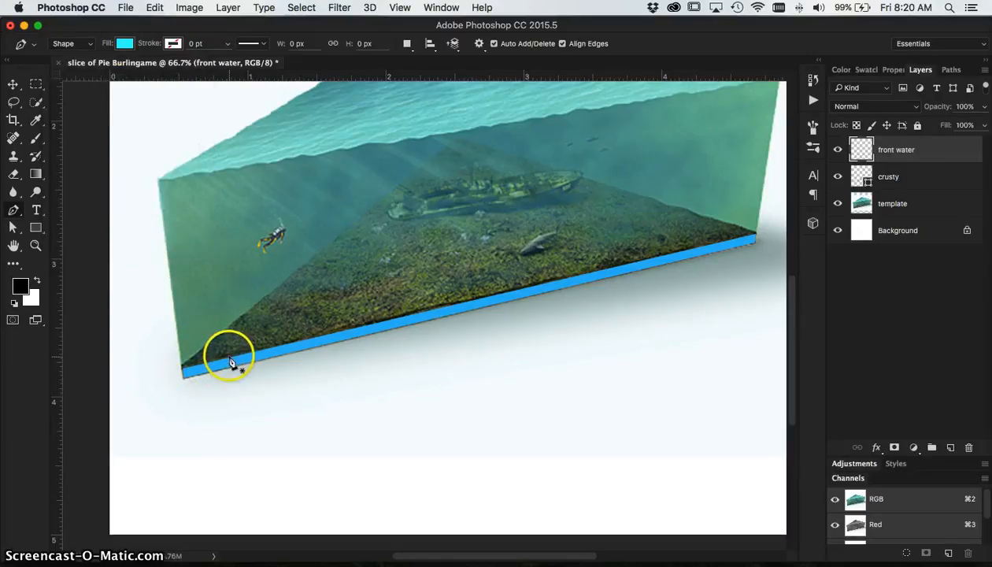
Trace the slice's front water face above the crust strip as a closed four-corner shape about 1351 by 632 px on the front water layer
key(super+plus)
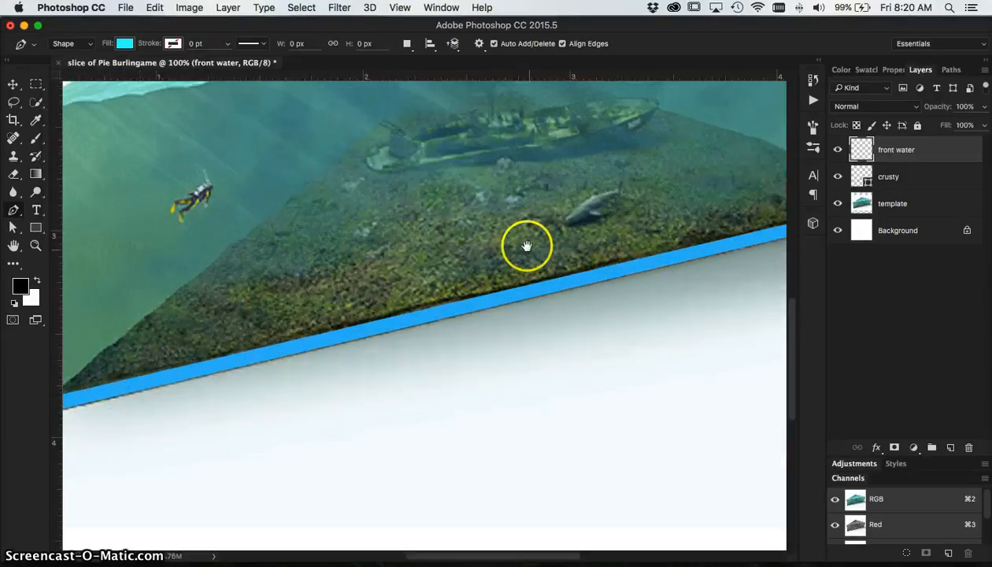
scroll(504, 280, left, 5)
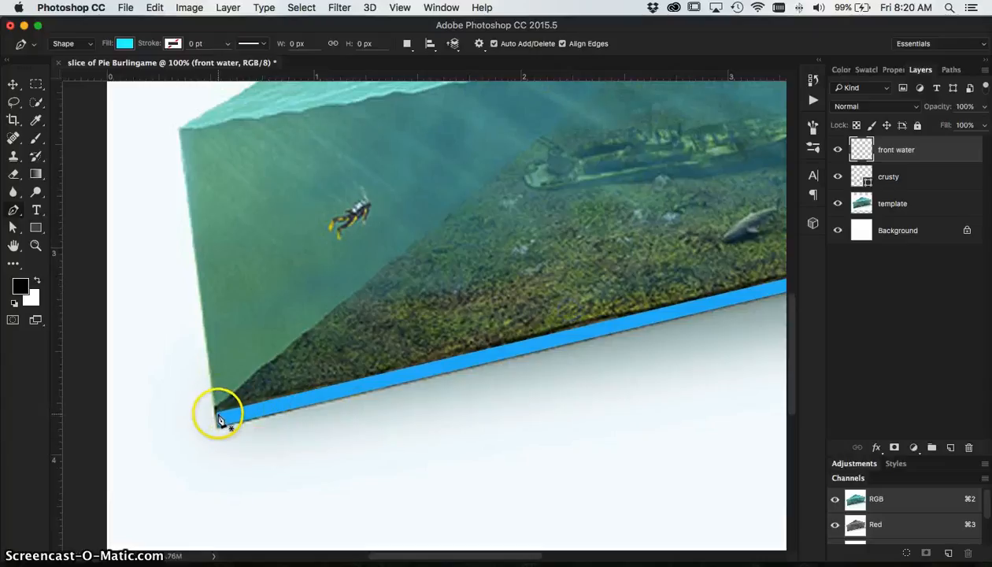
key(super+plus)
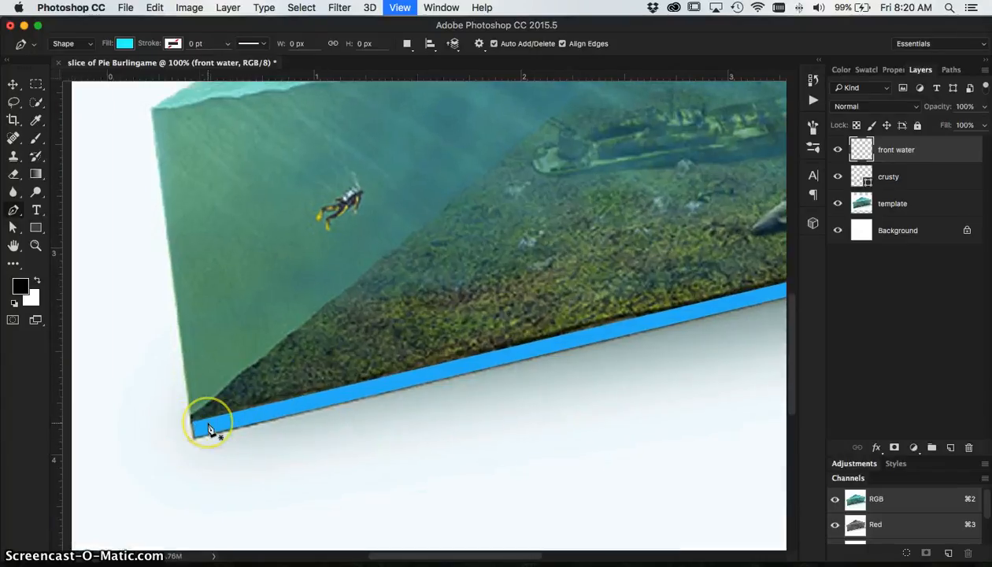
drag(381, 386, 619, 261)
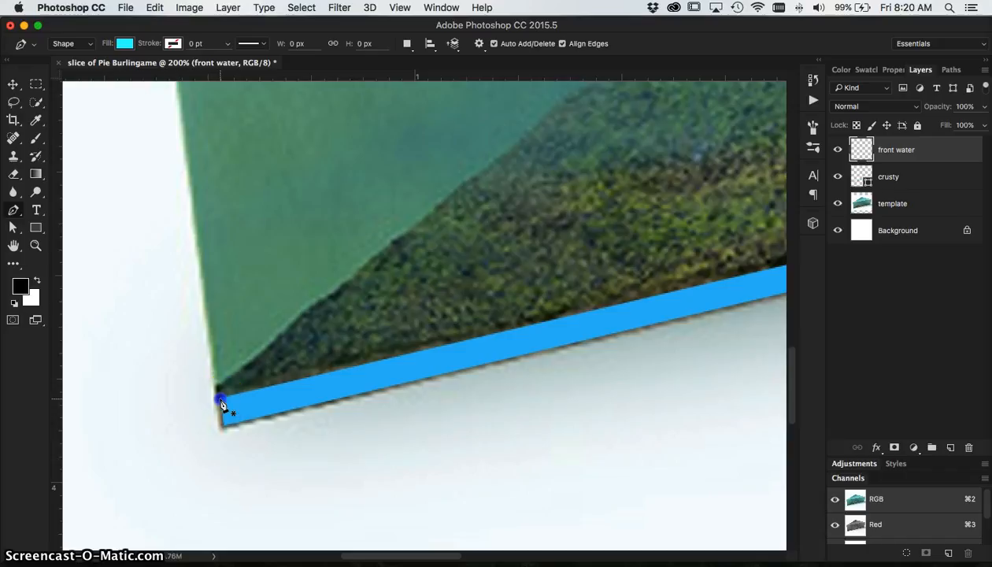
drag(299, 338, 378, 520)
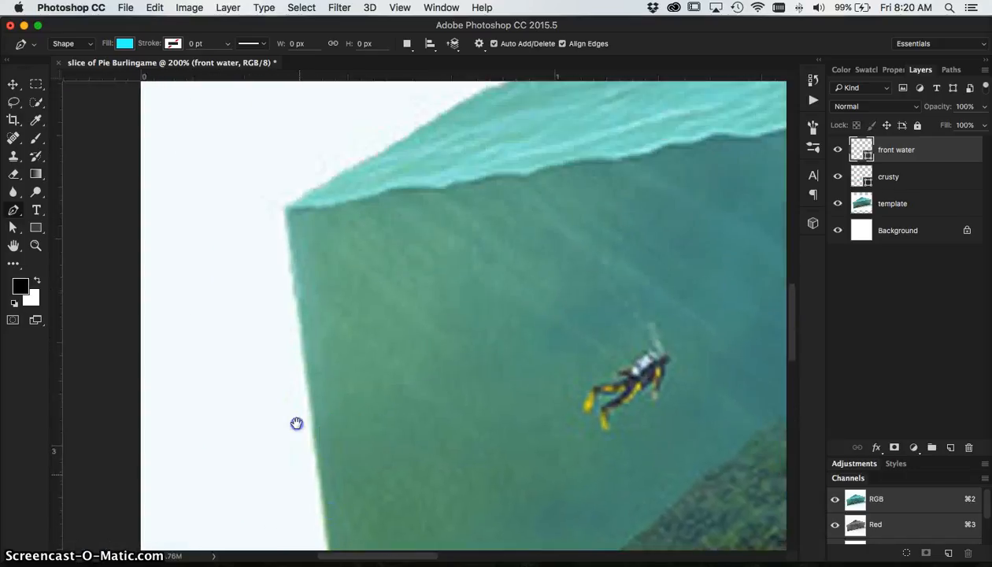
drag(297, 423, 279, 543)
click(268, 360)
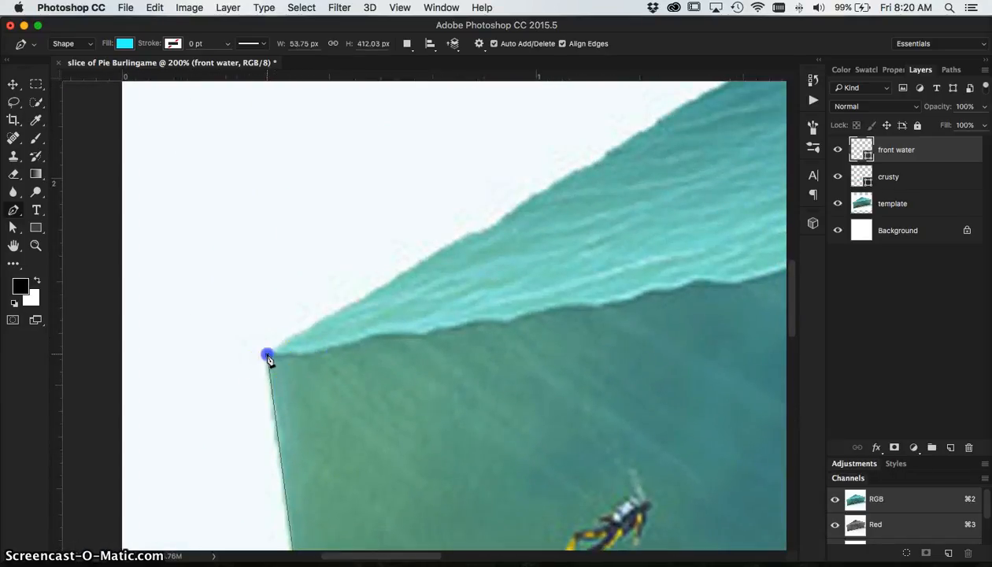
drag(520, 307, 333, 344)
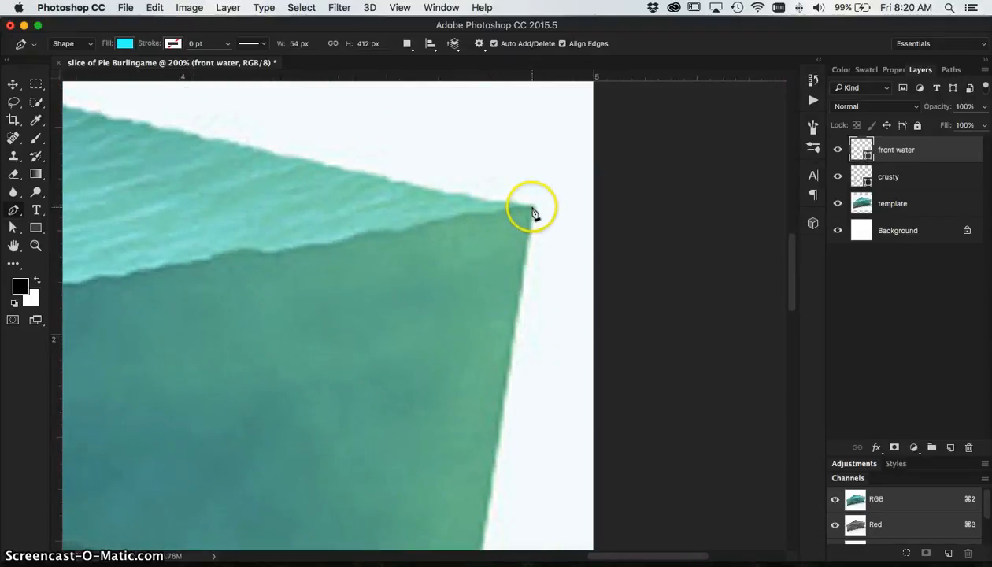
click(532, 208)
drag(511, 316, 499, 282)
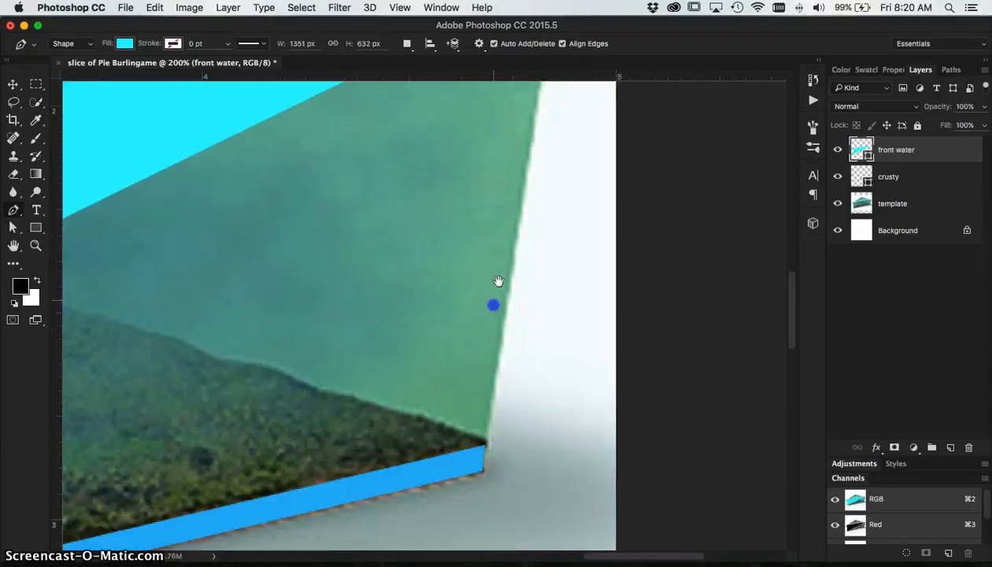
click(491, 248)
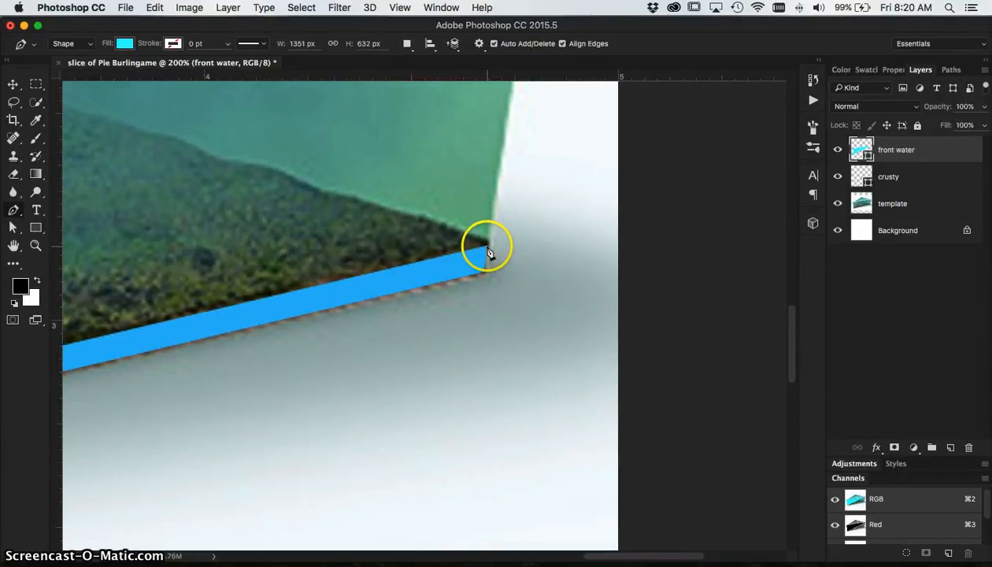
drag(233, 315, 465, 276)
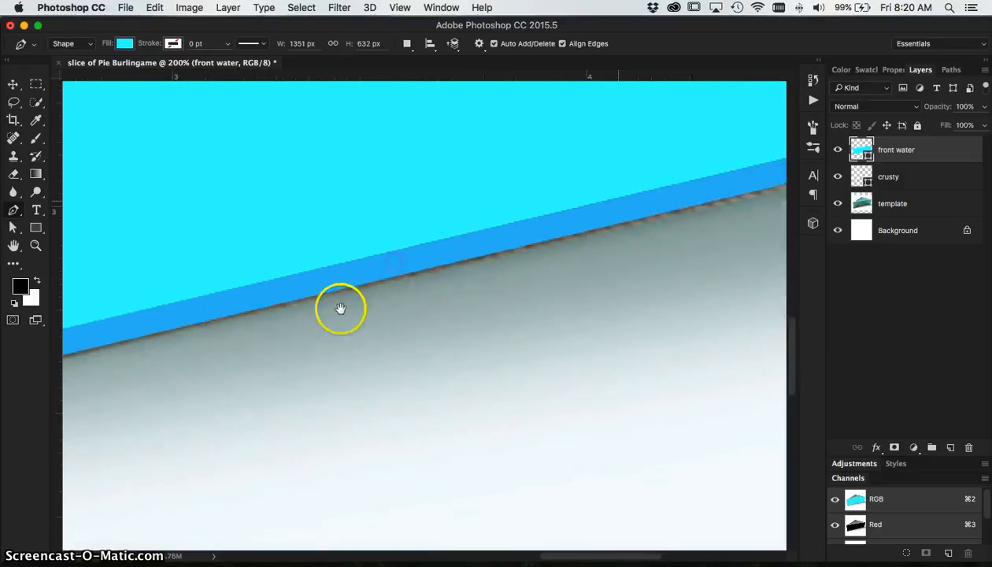
drag(341, 310, 466, 306)
mouse_move(347, 332)
mouse_down()
mouse_move(399, 314)
mouse_move(357, 343)
mouse_up()
drag(314, 317, 304, 327)
click(268, 324)
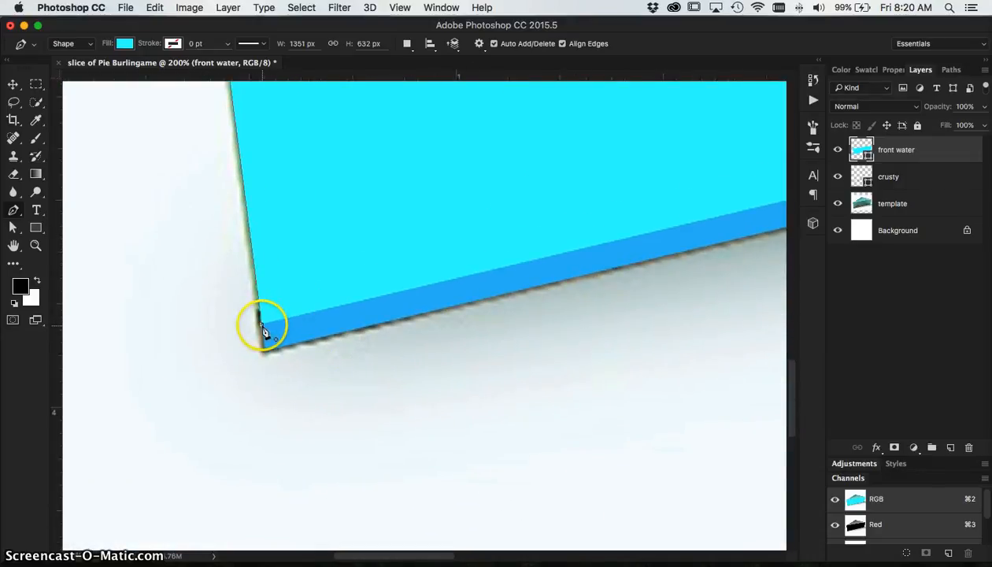
click(264, 349)
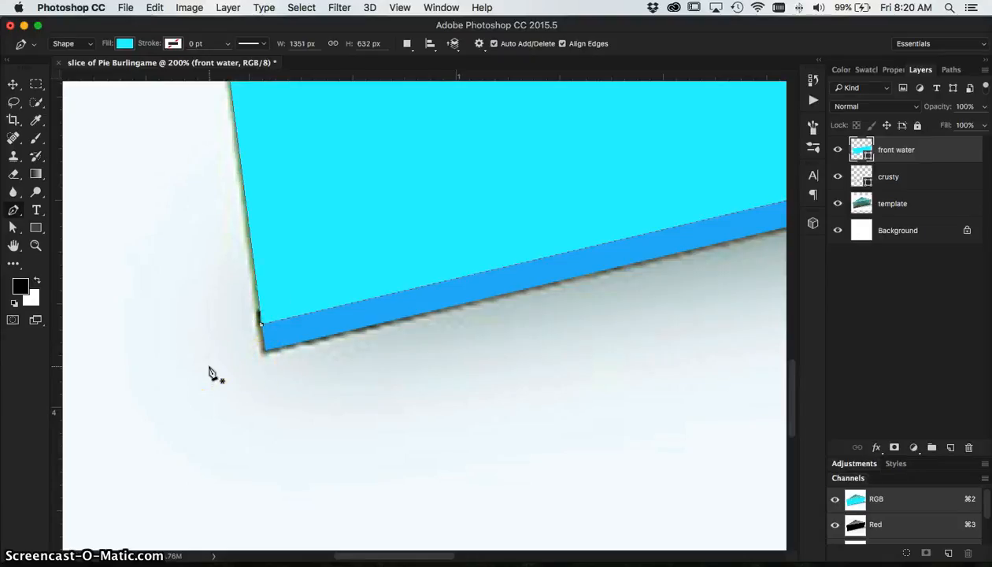
Hide the front water and crusty layers to expose the template underneath
key(super+minus)
key(super+minus)
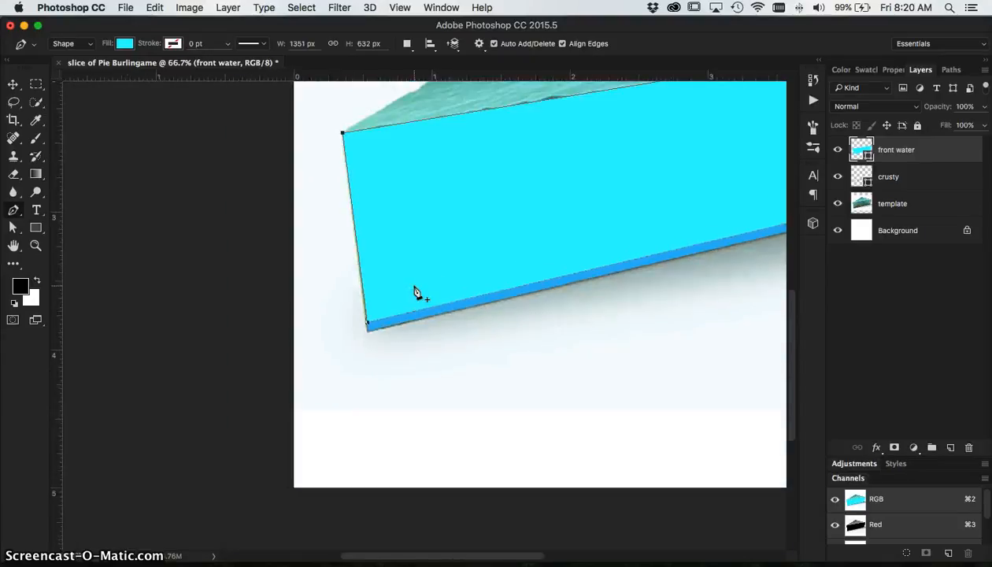
drag(572, 288, 379, 381)
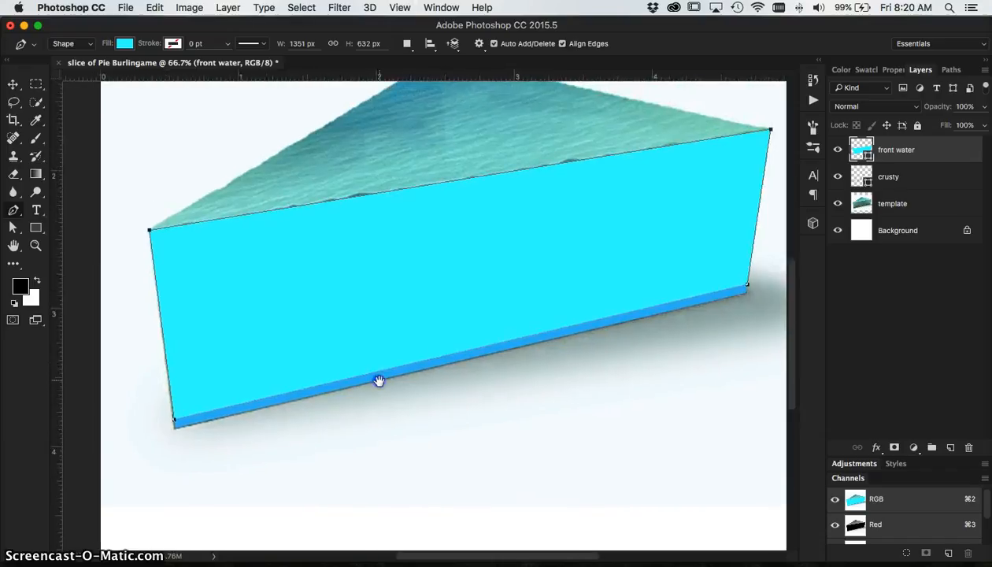
click(837, 149)
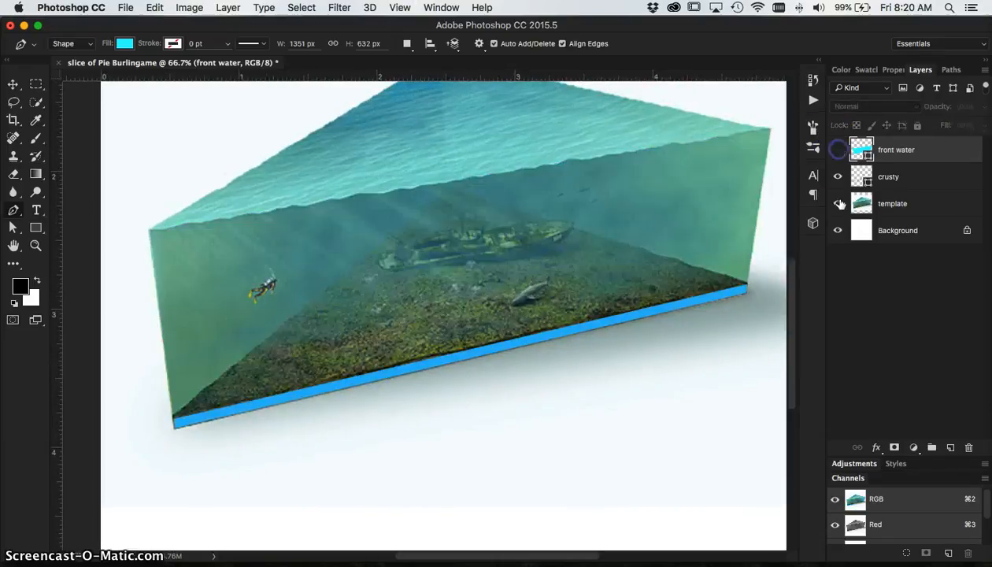
click(837, 177)
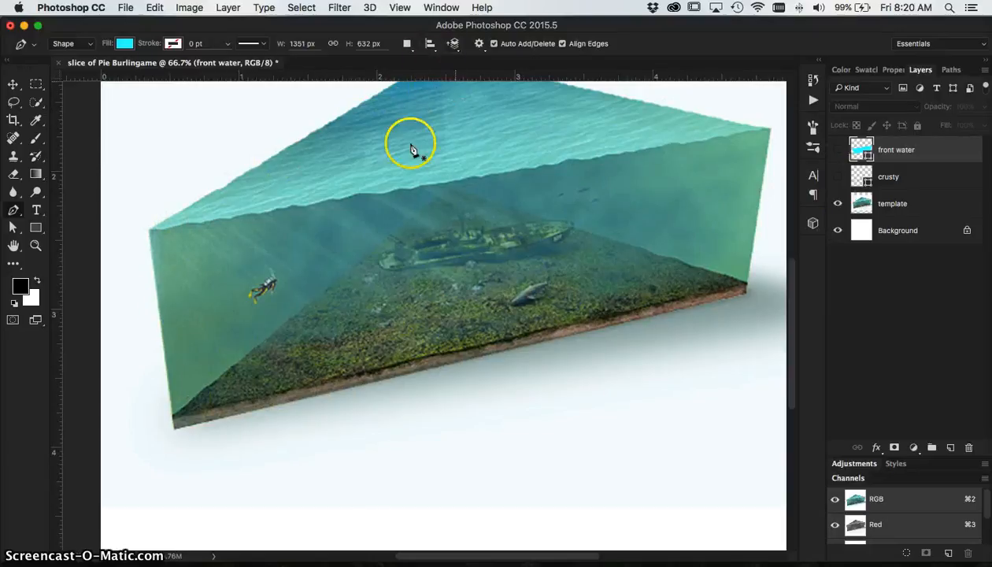
Recolor the front water shape's fill from bright cyan to a medium blue
click(125, 44)
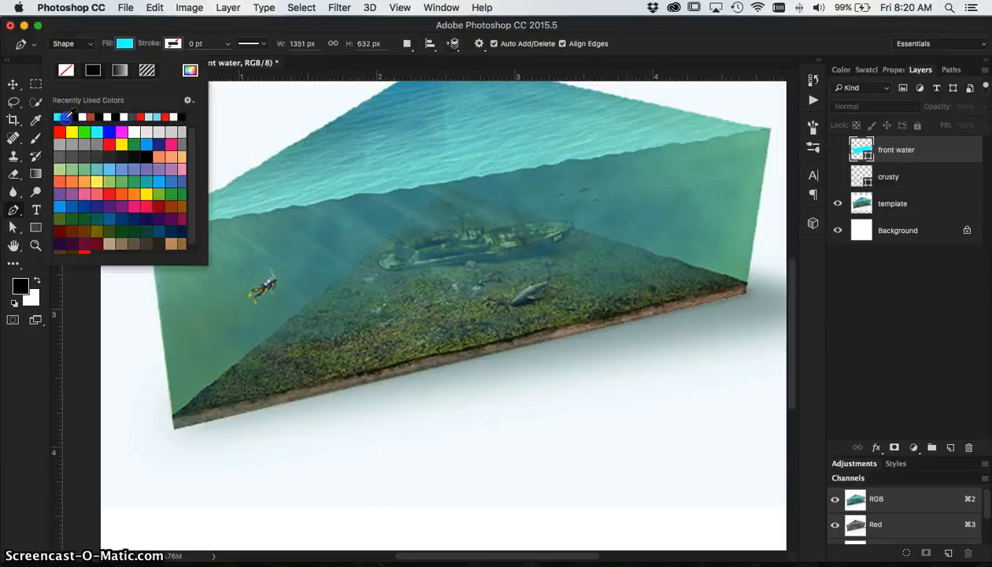
click(157, 117)
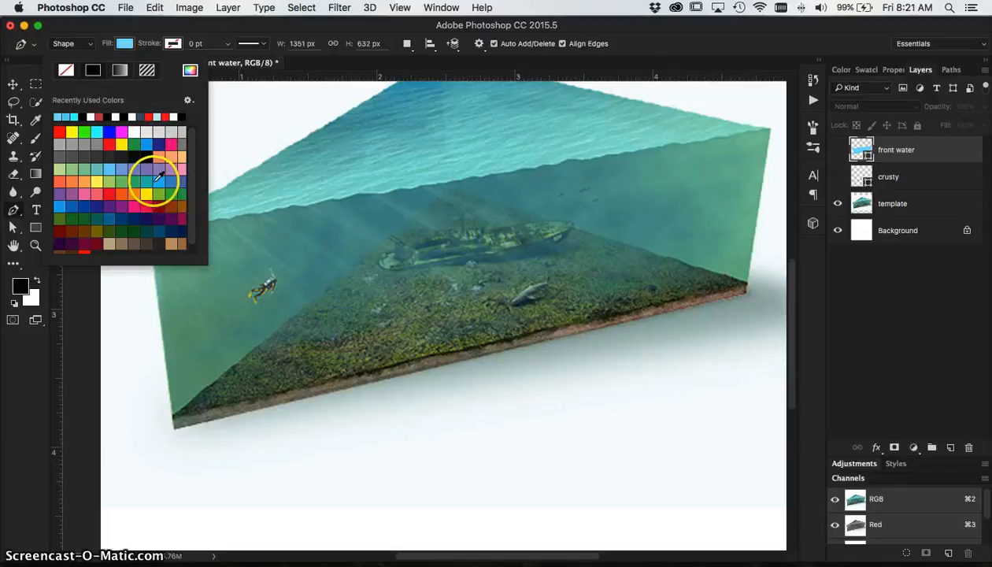
click(72, 205)
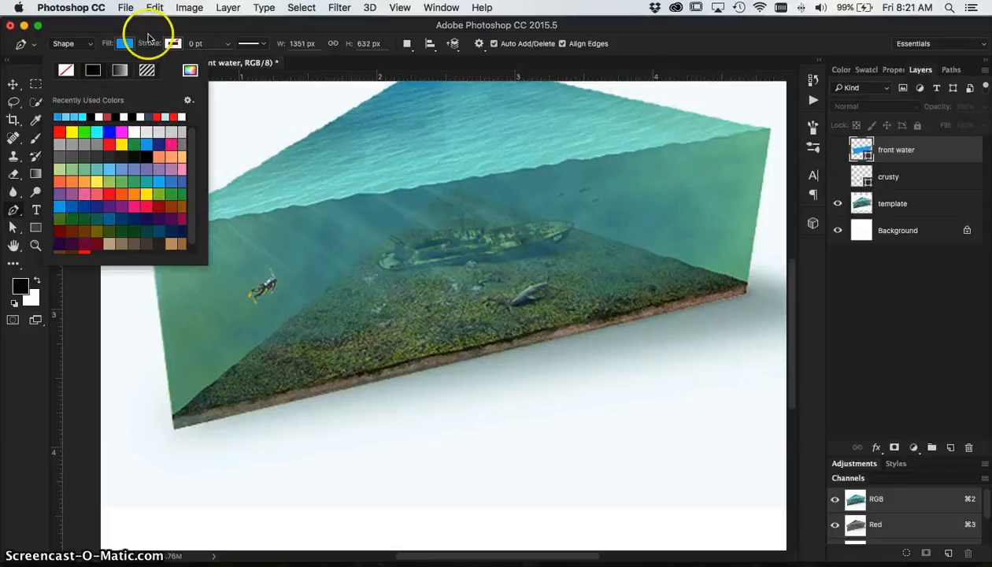
click(146, 49)
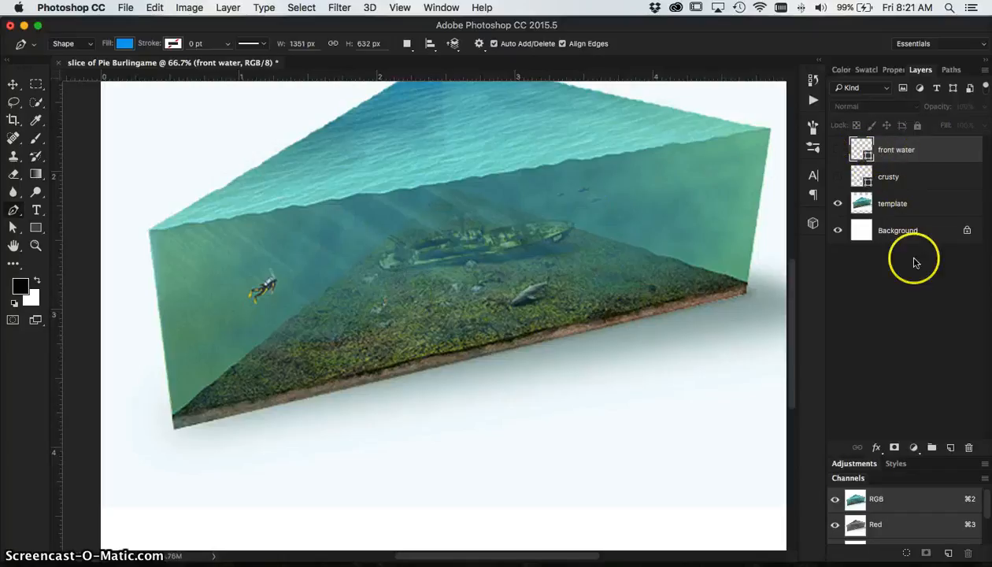
Add a new layer named back left above the front water layer
click(952, 447)
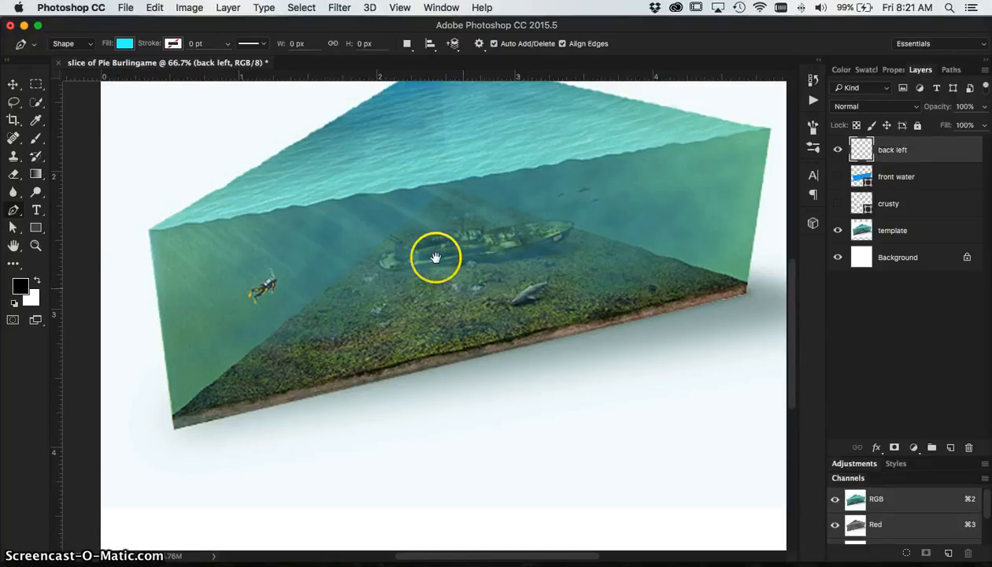
drag(436, 259, 495, 252)
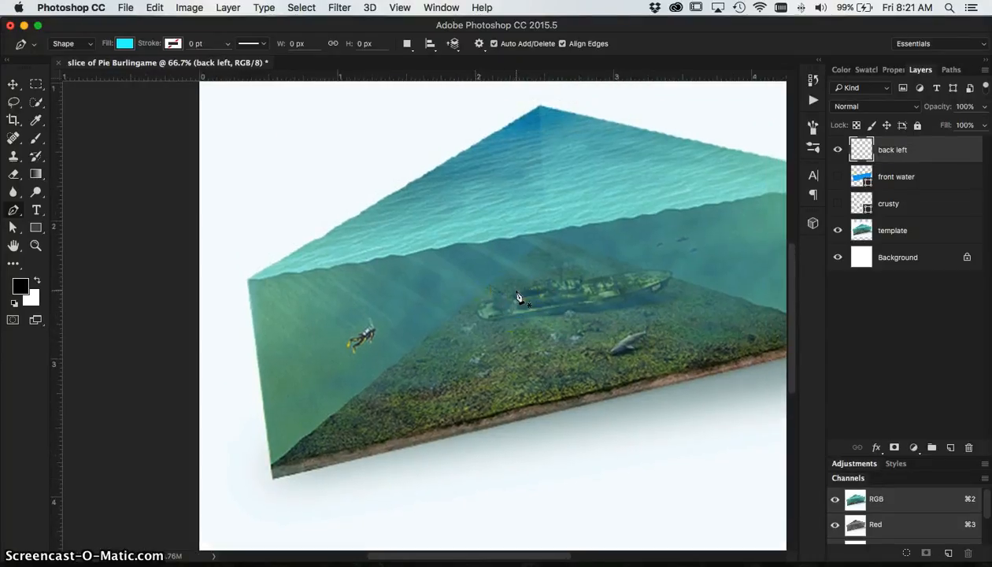
key(super+equal)
key(super+minus)
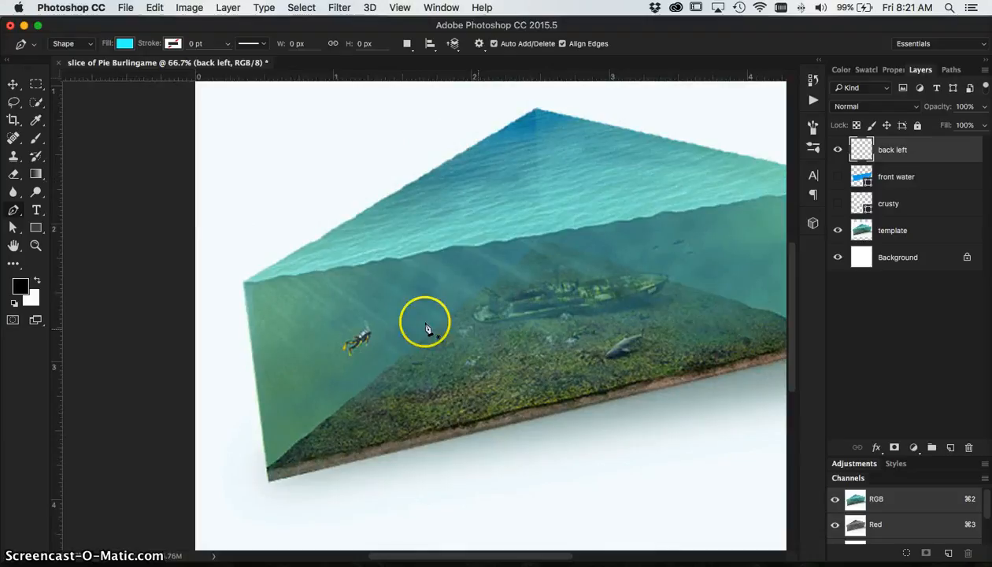
click(267, 468)
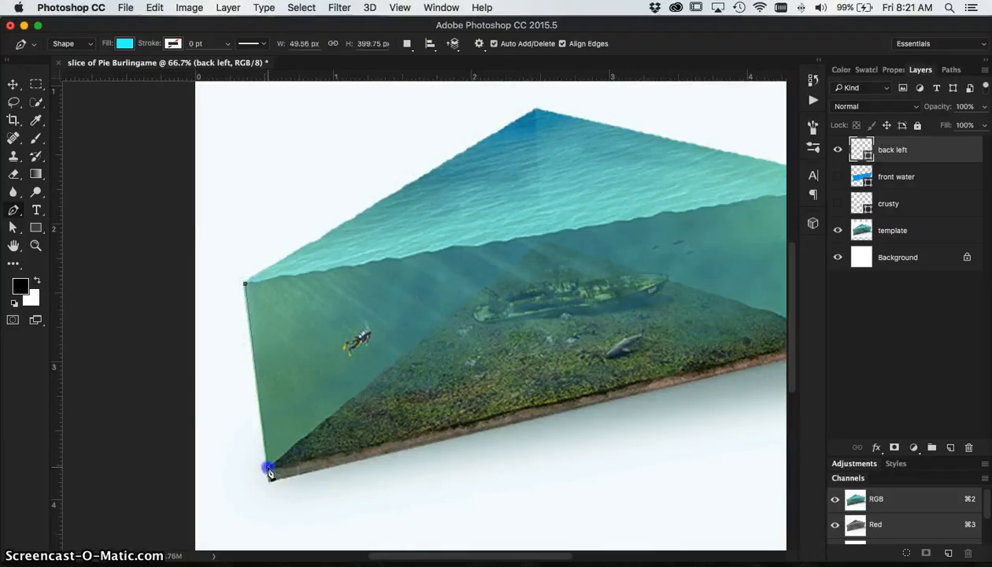
click(542, 241)
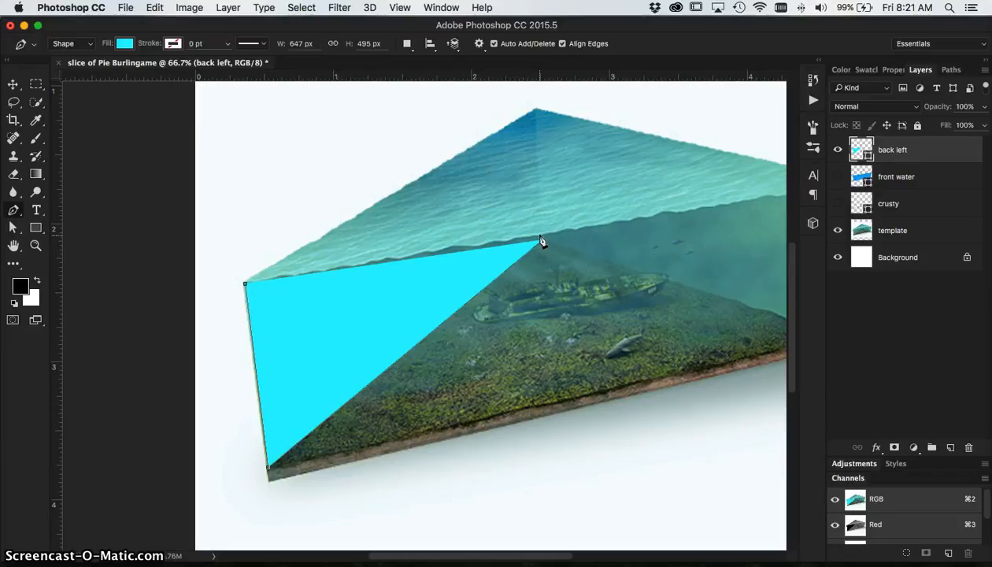
click(246, 283)
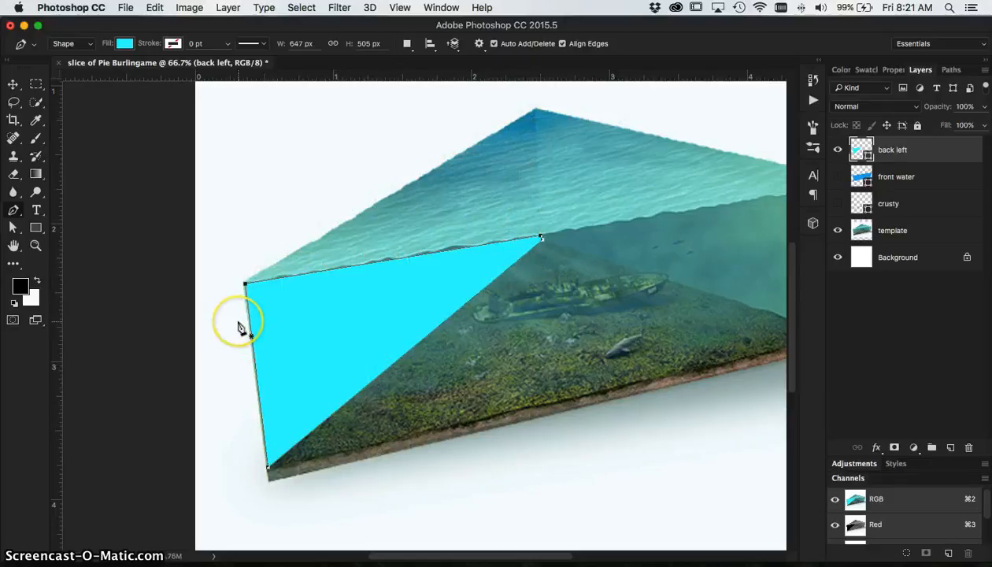
key(alt+super+z)
key(alt+super+z)
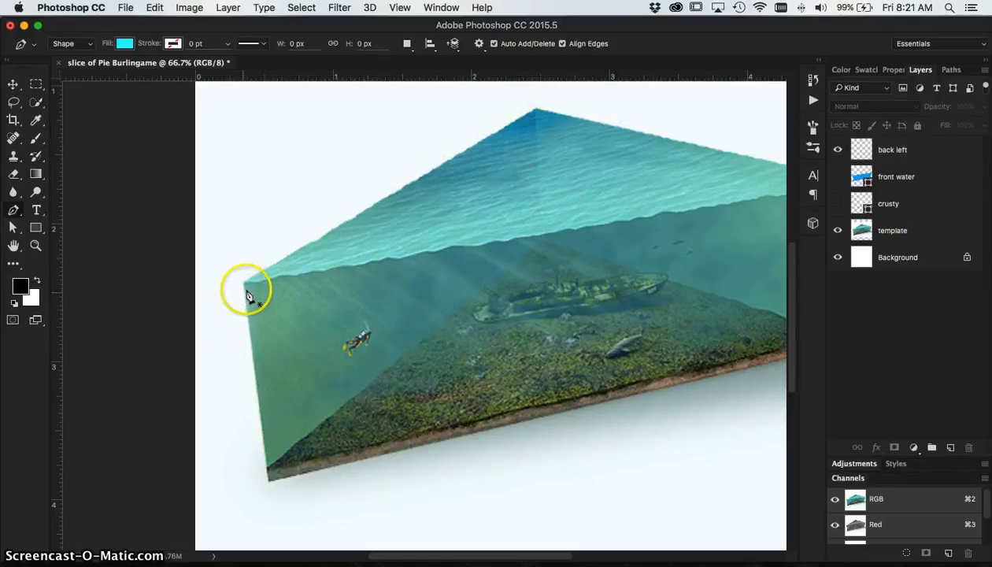
Trace the slice's back left wall up to the rear peak of the water surface as a closed cyan shape about 651 by 784 px
click(243, 284)
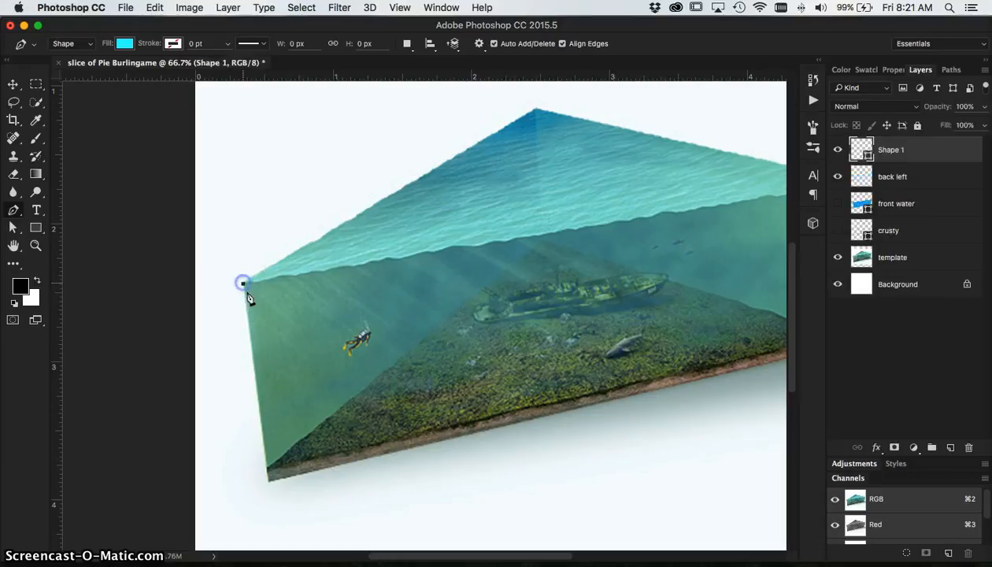
click(267, 469)
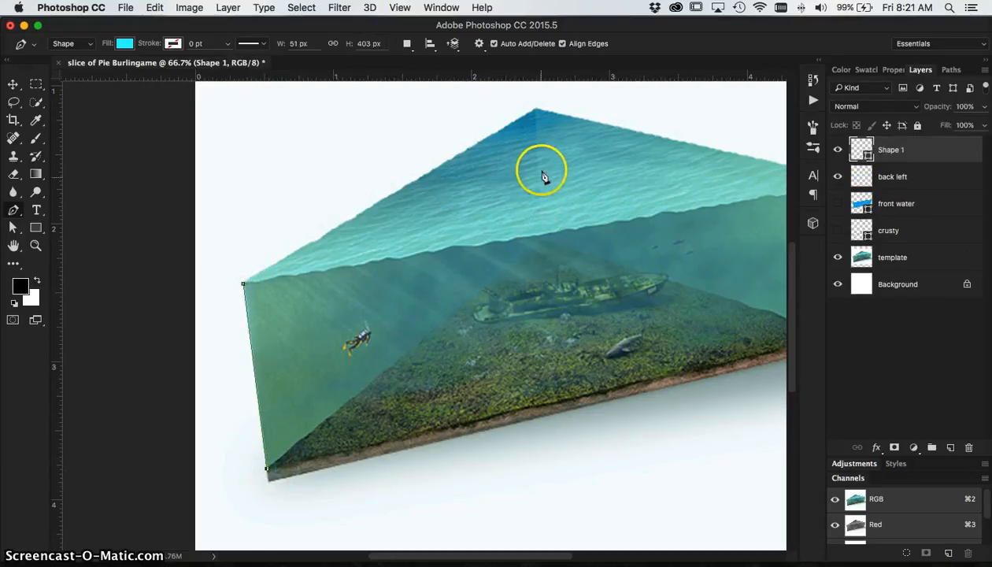
click(543, 241)
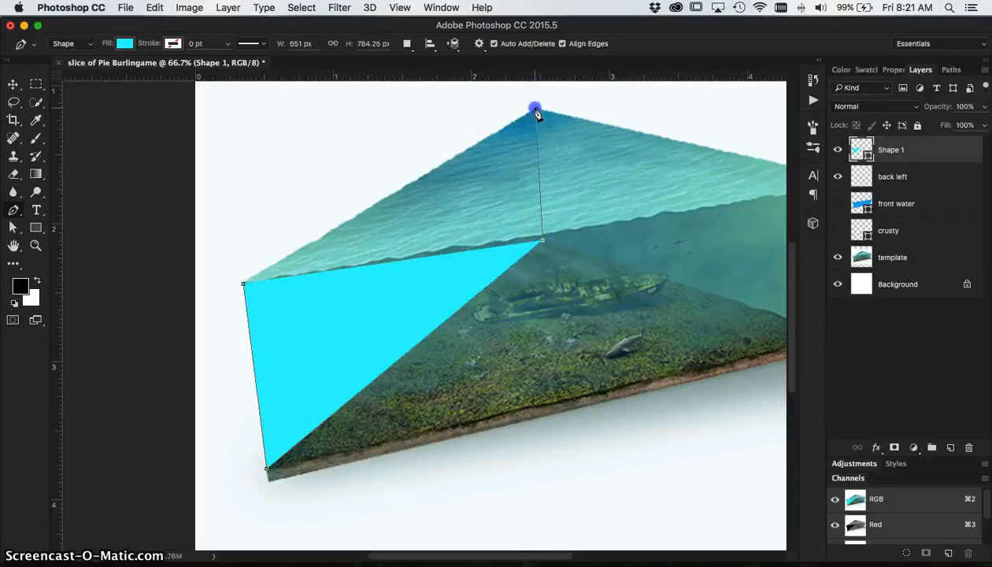
click(535, 110)
click(244, 286)
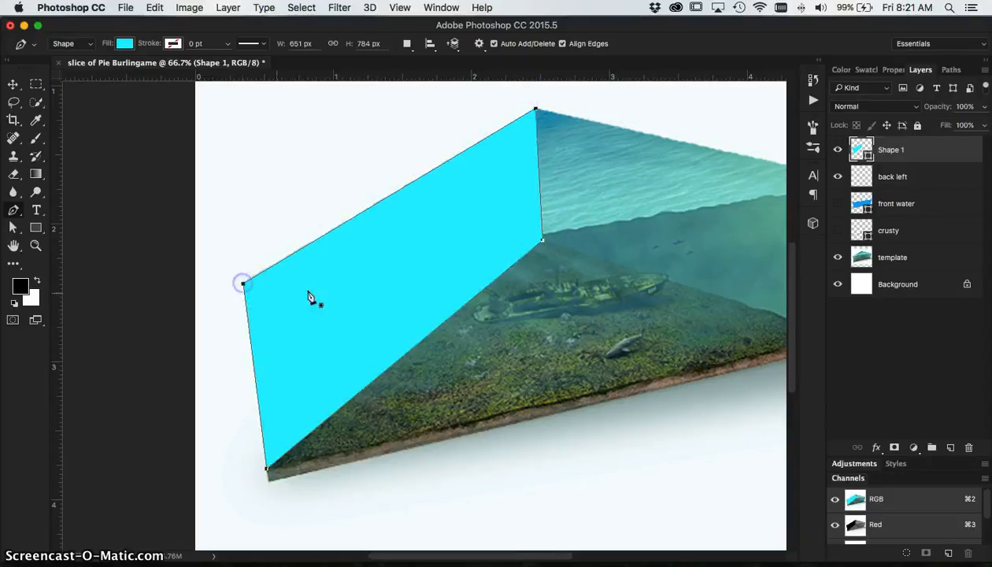
Name the traced wall shape's layer back left and delete the empty layer of the same name beneath it
click(885, 174)
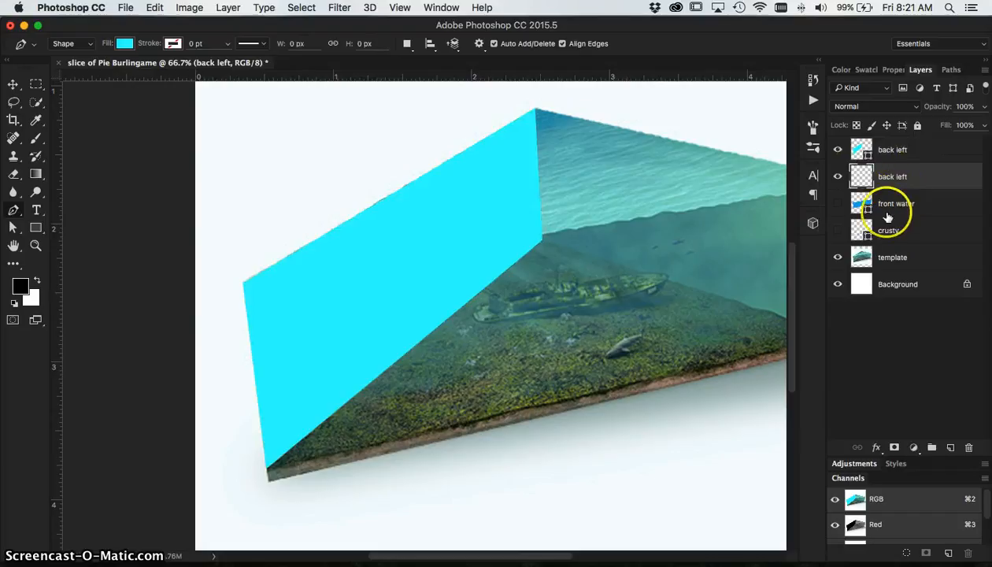
key(BackSpace)
Hide the back left shape layer and add a new layer named back right above it
click(838, 150)
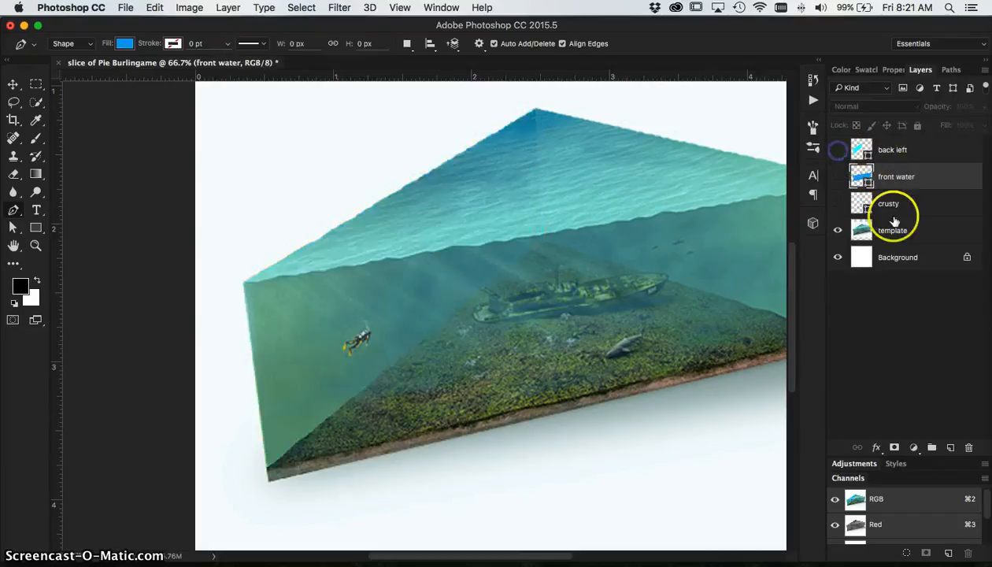
click(925, 151)
click(951, 447)
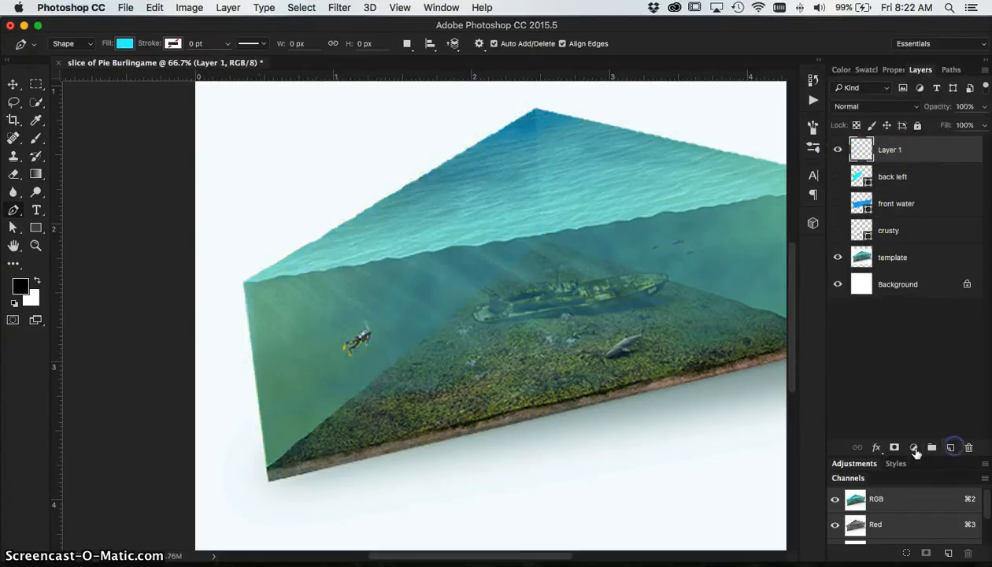
click(896, 149)
drag(591, 283, 443, 327)
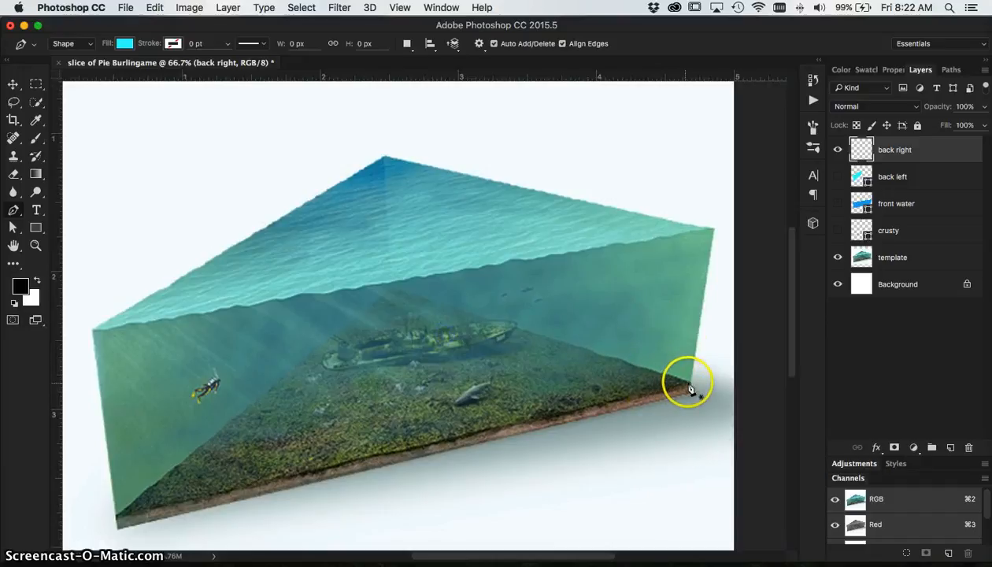
Trace the slice's back right wall up to the rear peak of the water surface as a closed cyan shape about 714 by 493 px
click(391, 288)
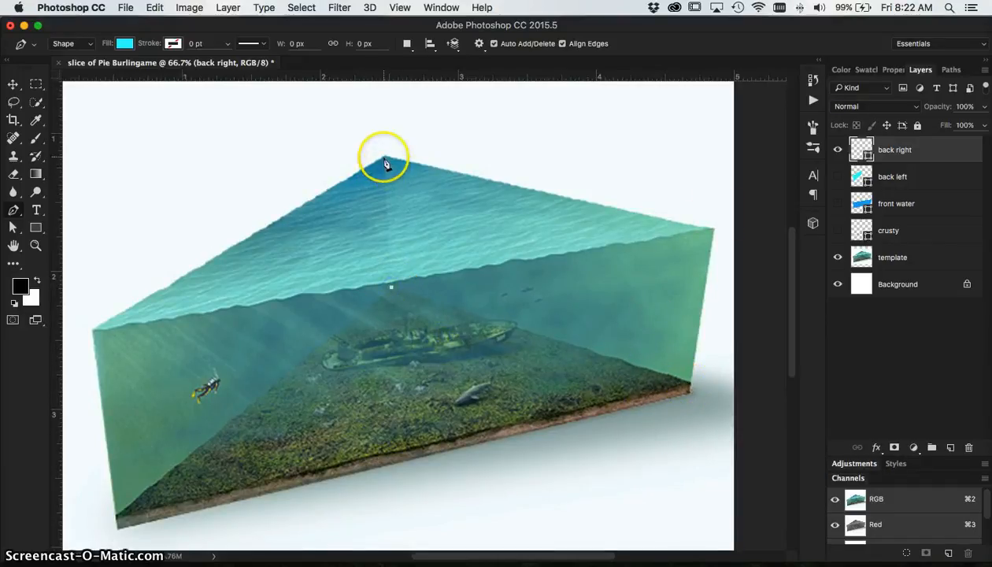
click(385, 157)
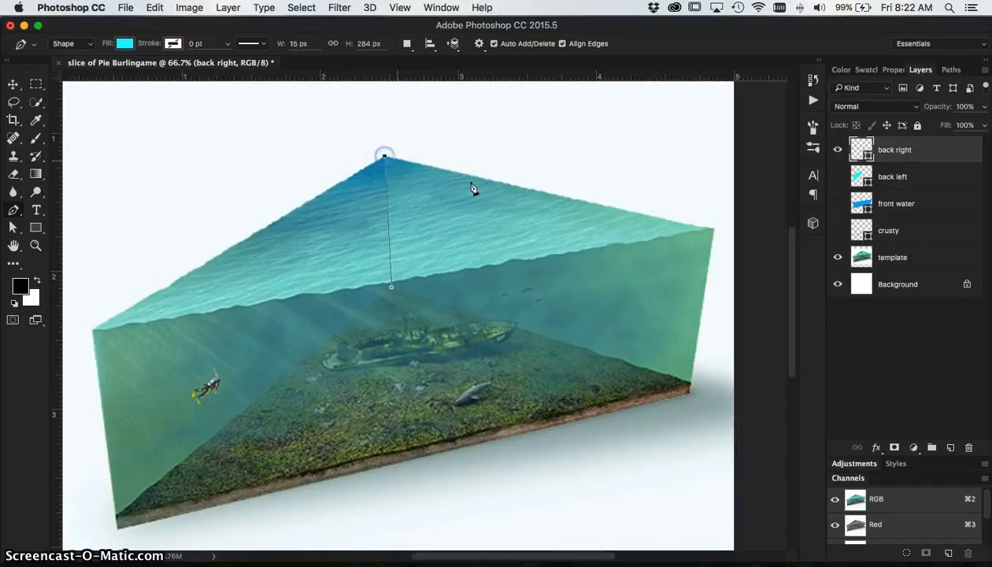
click(713, 230)
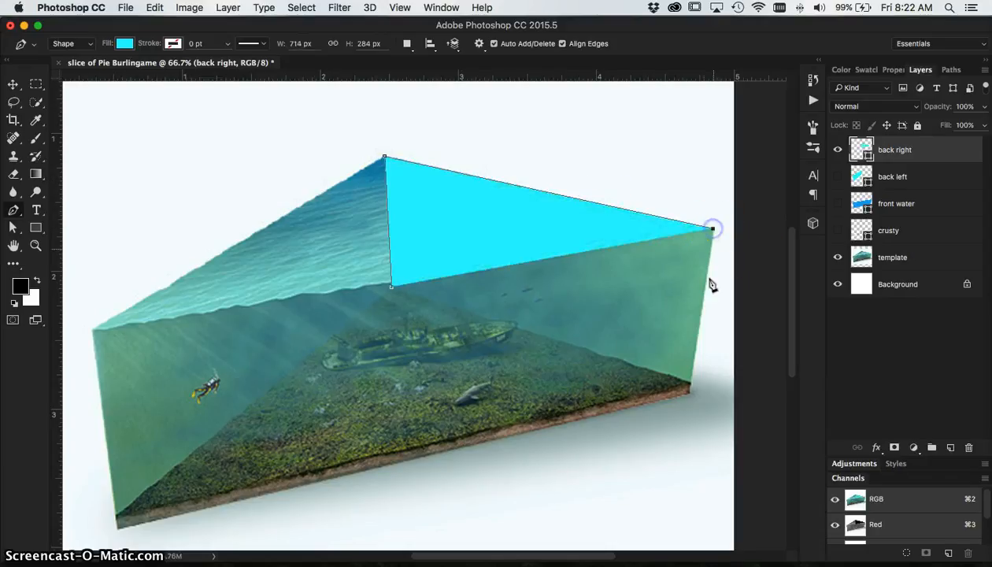
click(691, 382)
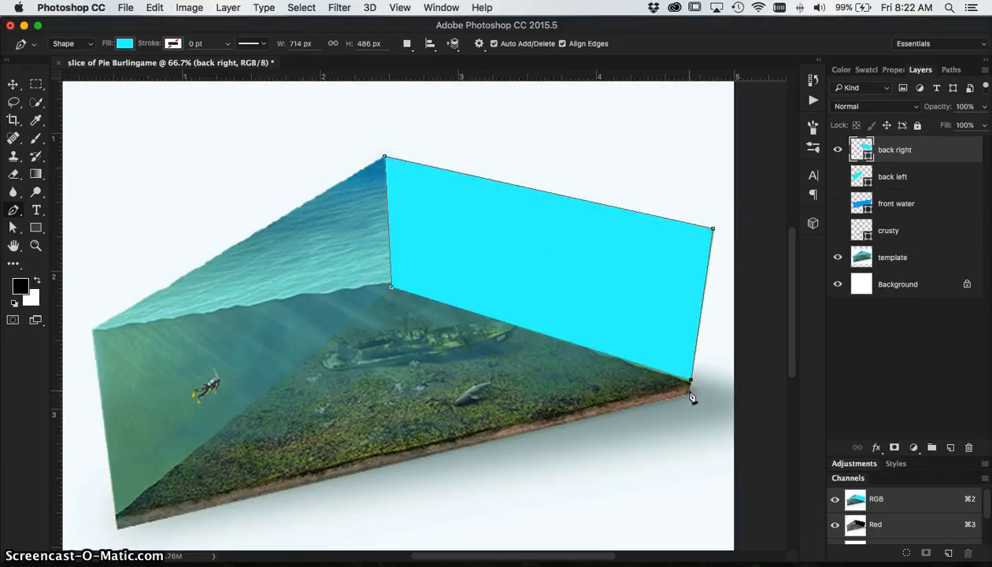
click(690, 386)
click(690, 385)
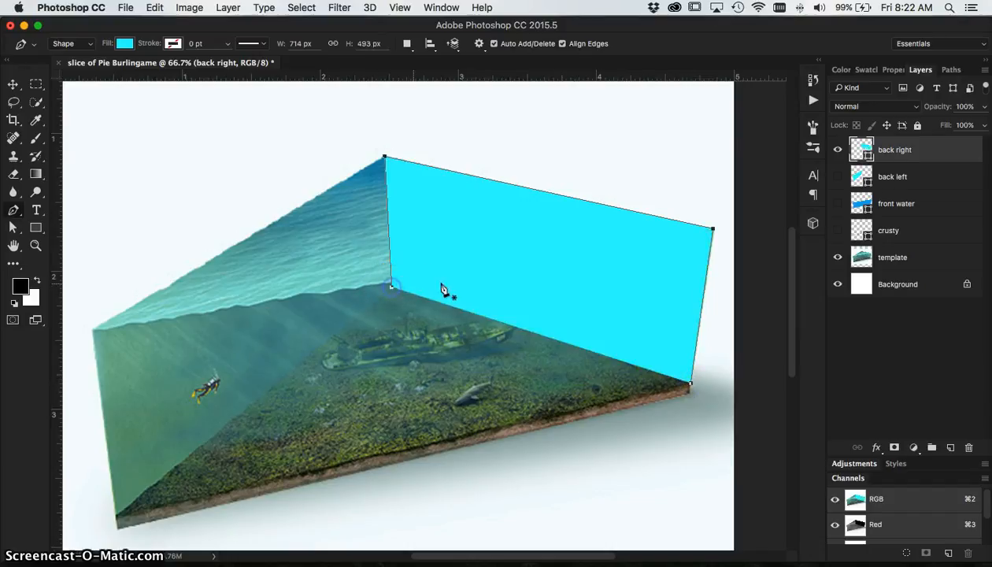
Hide the back right shape layer and add a new layer named top water above it
click(837, 152)
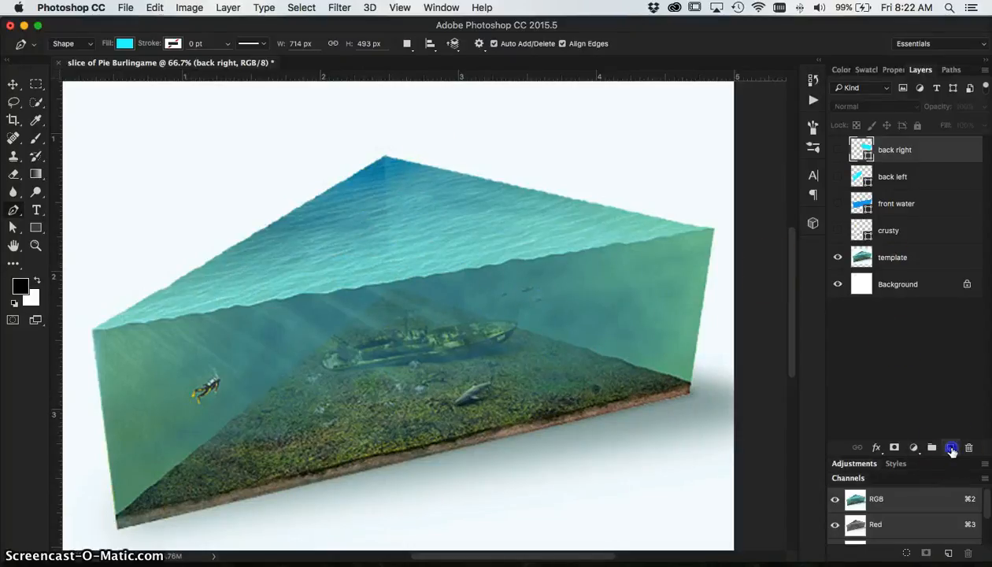
click(951, 449)
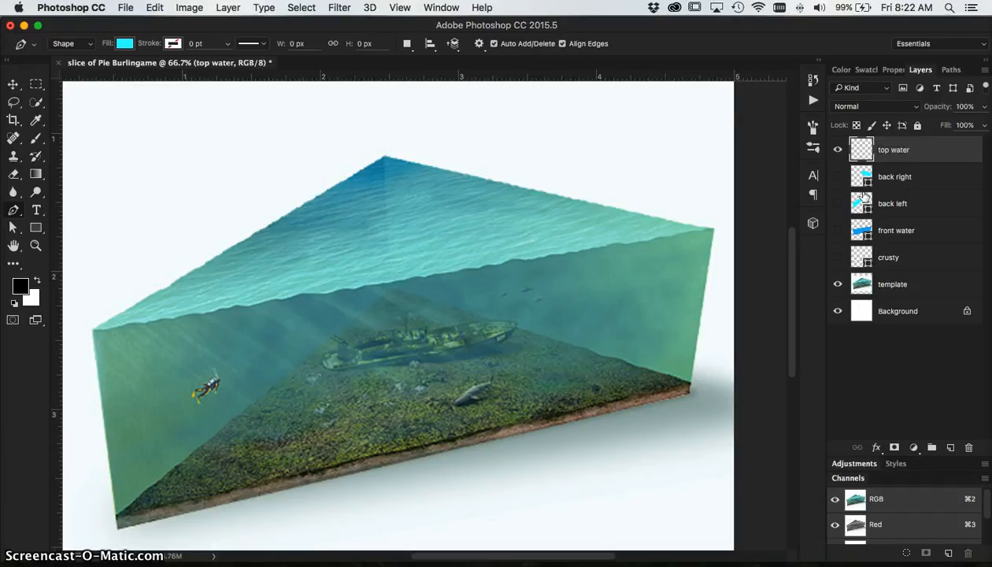
Trace the triangular water surface on top of the slice as a closed light blue shape about 1346 by 381 px
click(123, 44)
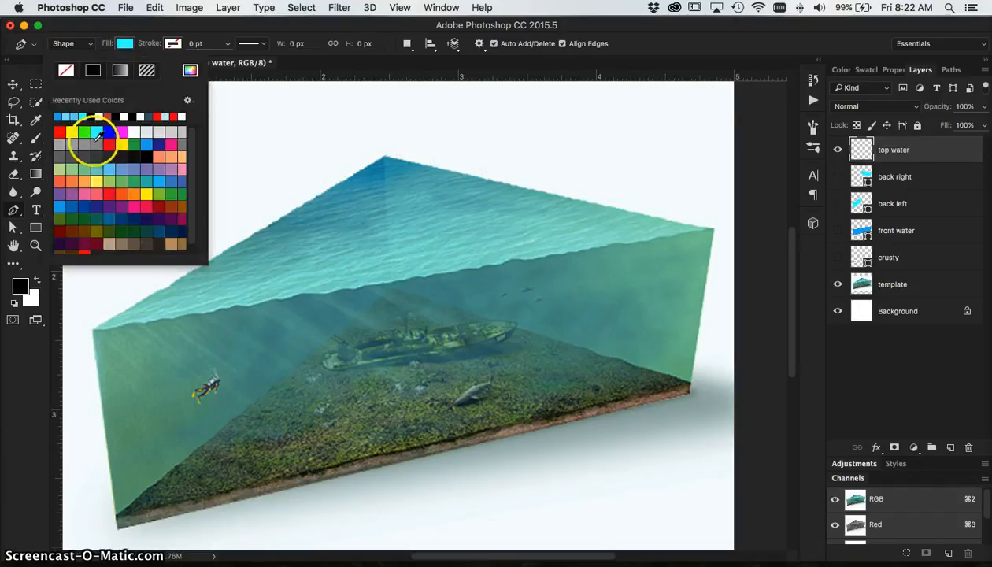
click(386, 160)
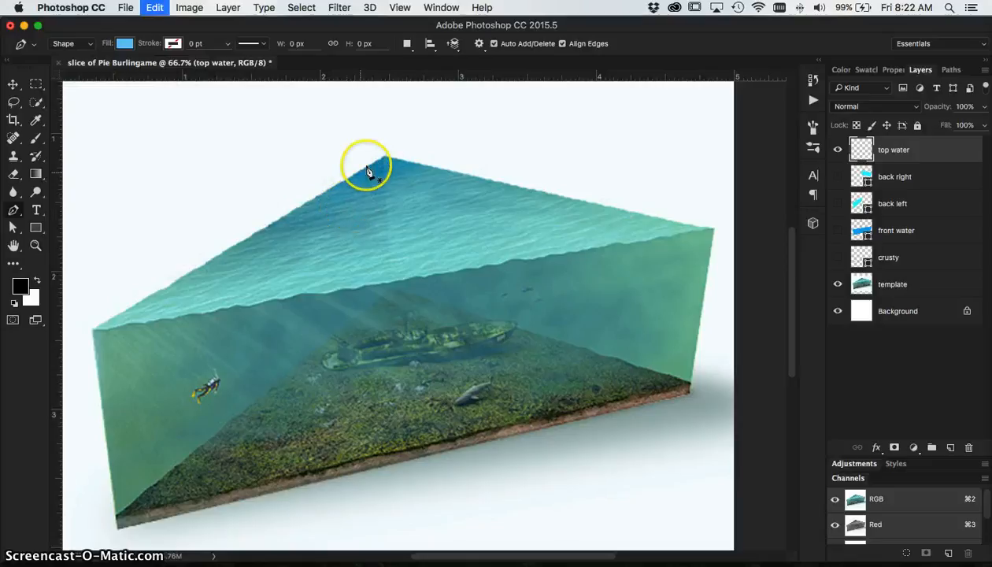
click(385, 157)
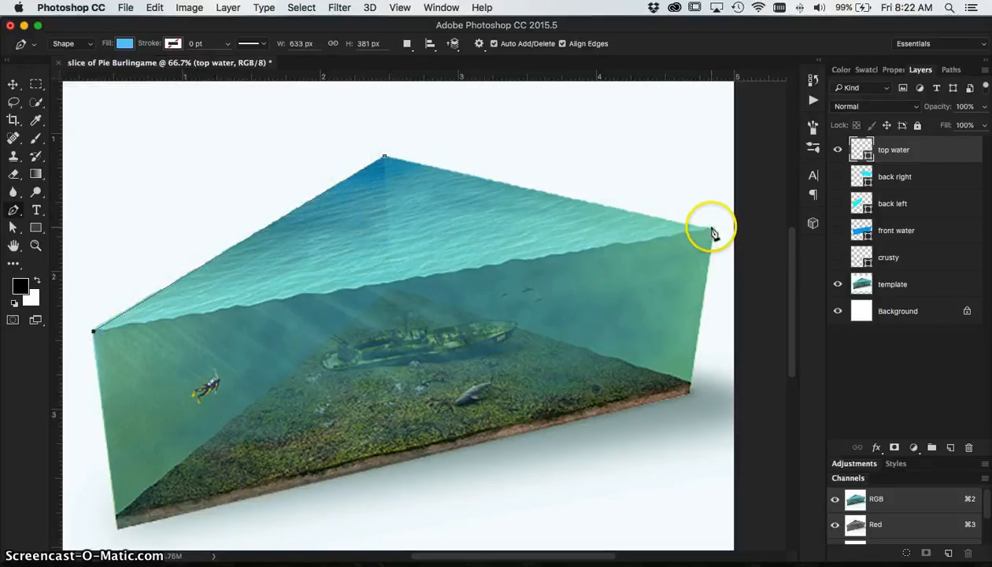
click(712, 228)
click(385, 155)
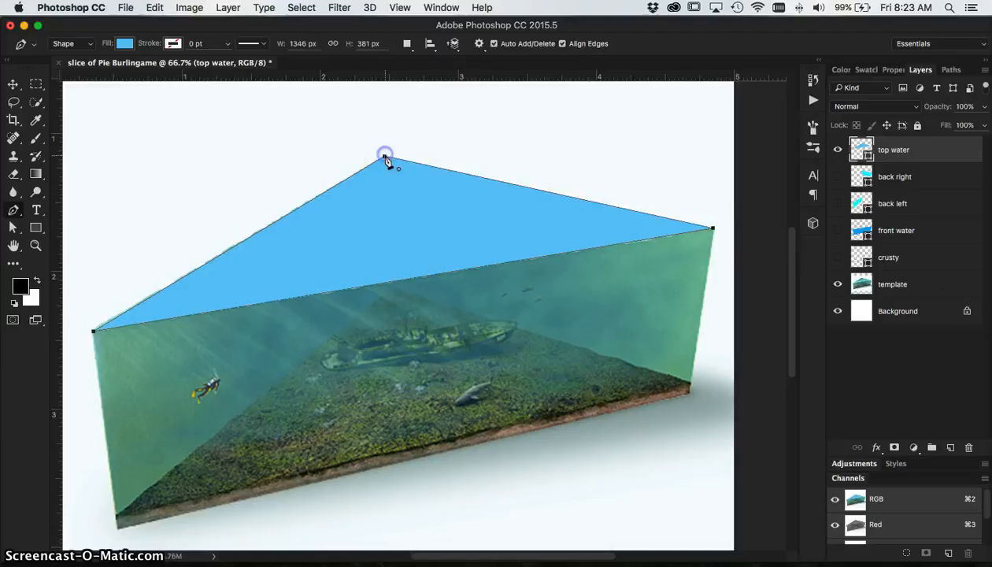
Hide the top water shape layer and add a new layer named ocean floor above it
click(836, 149)
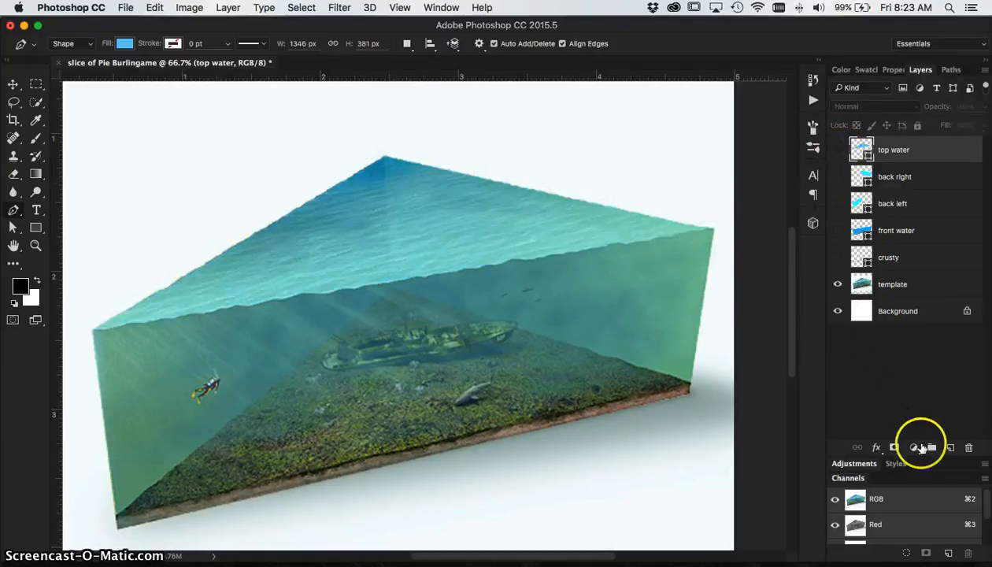
click(950, 448)
click(894, 150)
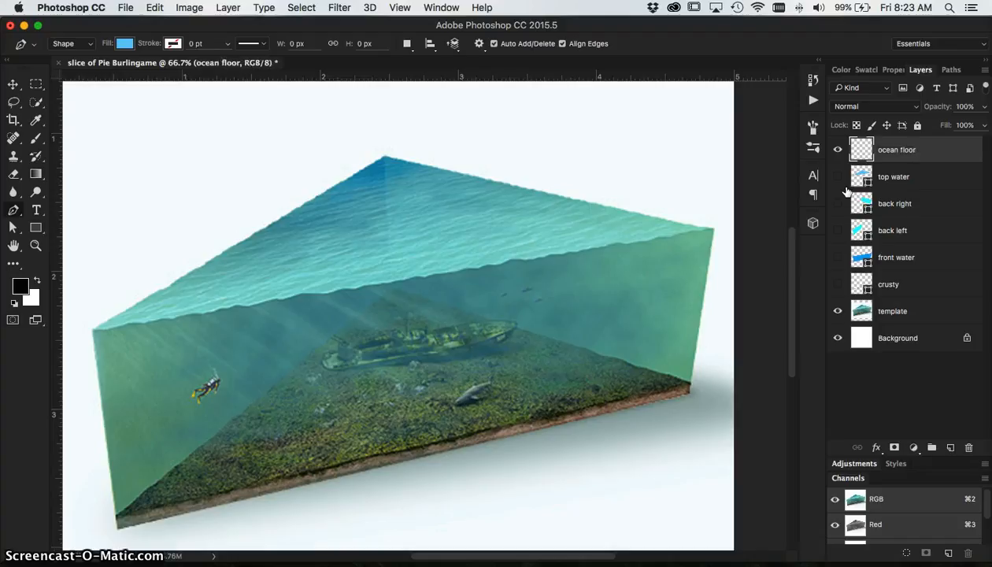
Show the crusty layer and trace the ocean floor down to the crust's upper edge as a closed tan triangle about 1247 by 507 px
click(837, 283)
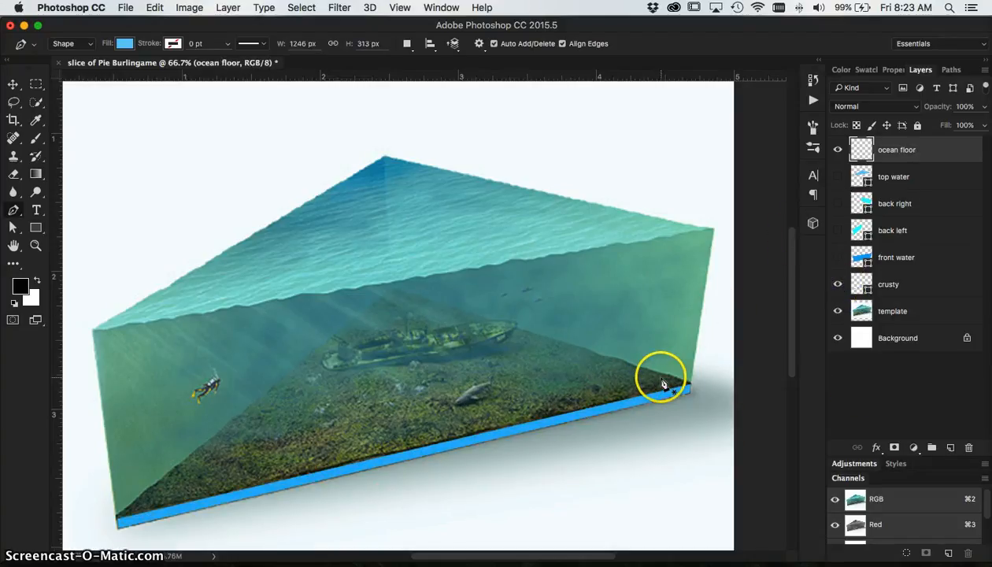
click(123, 44)
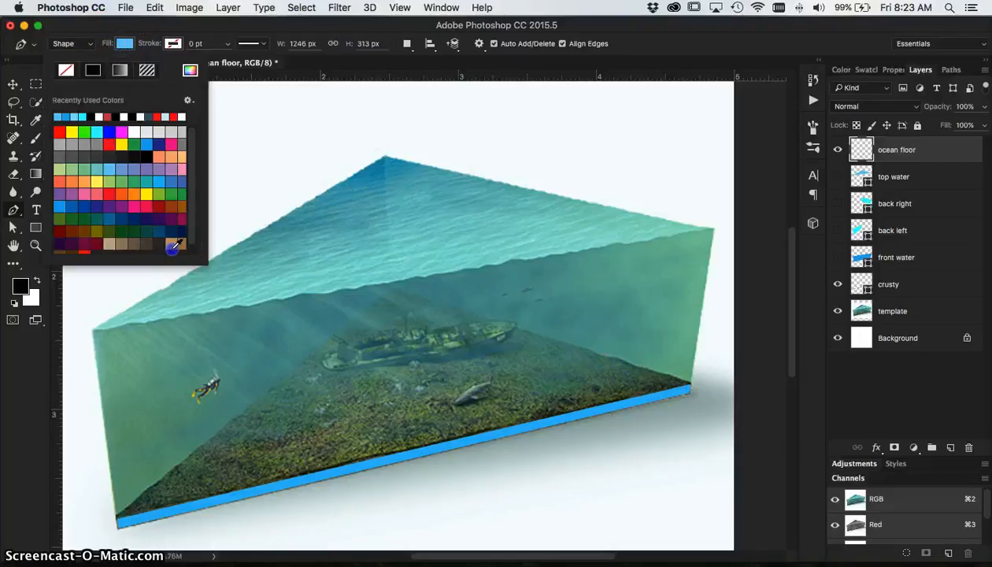
click(171, 244)
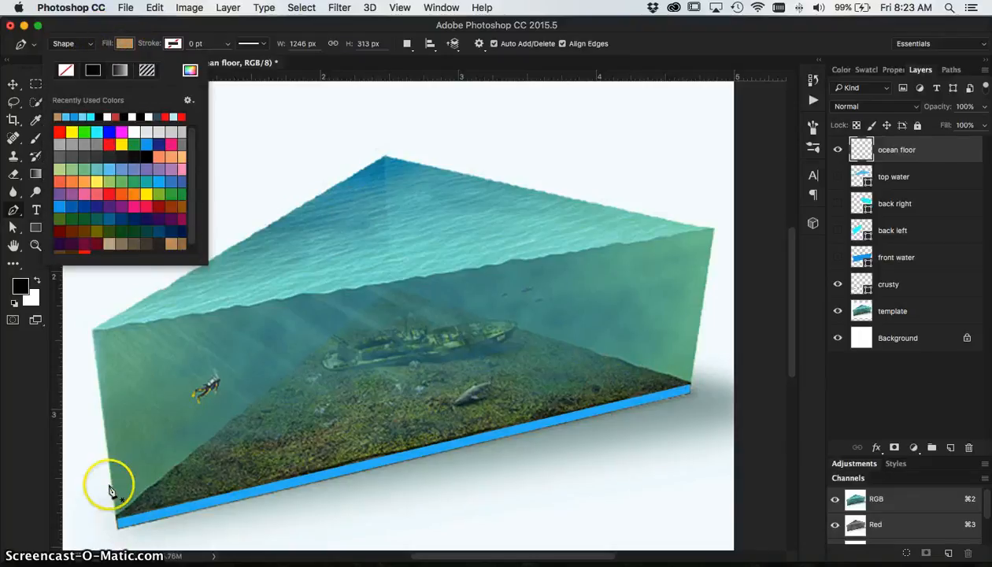
click(184, 25)
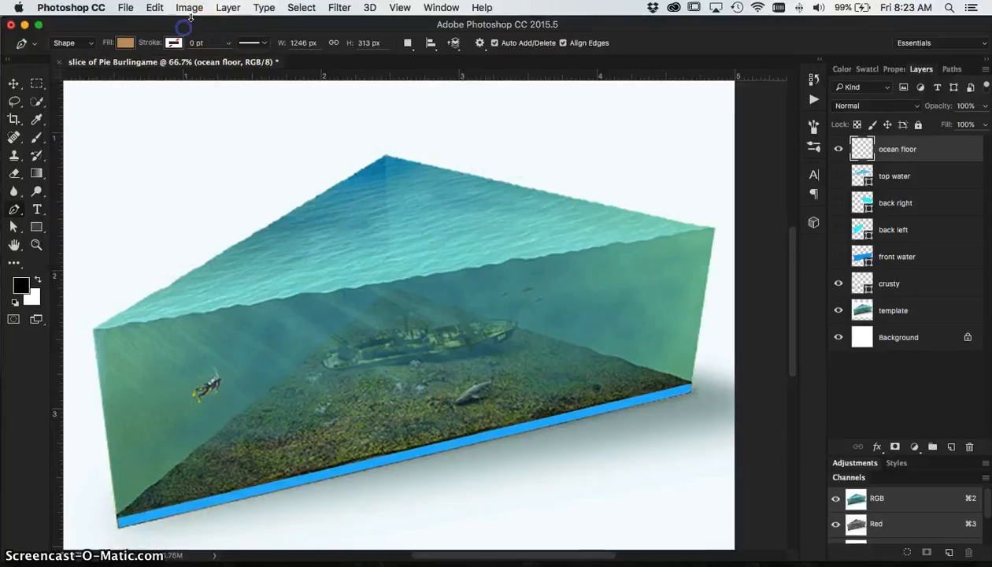
key(super+plus)
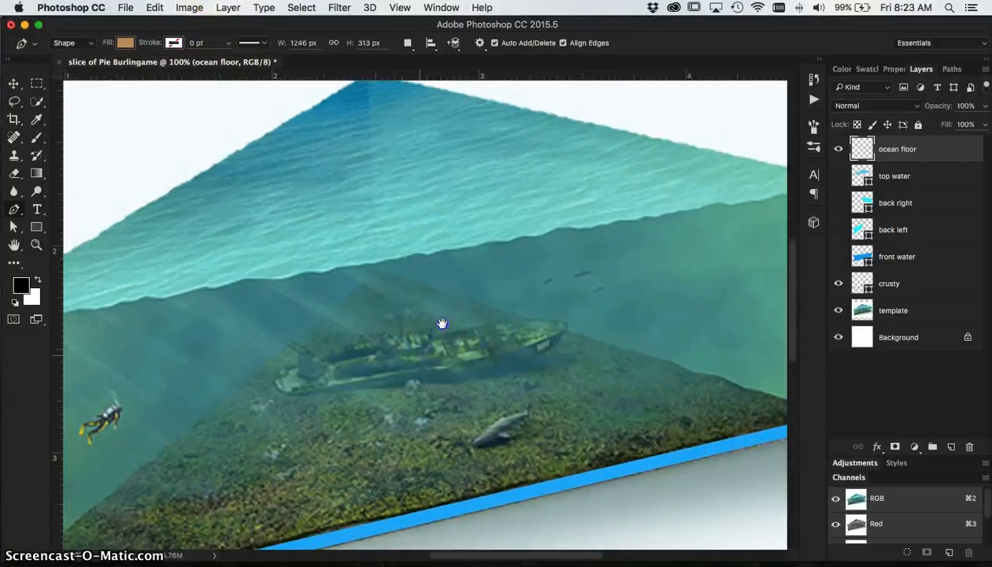
drag(441, 325, 616, 229)
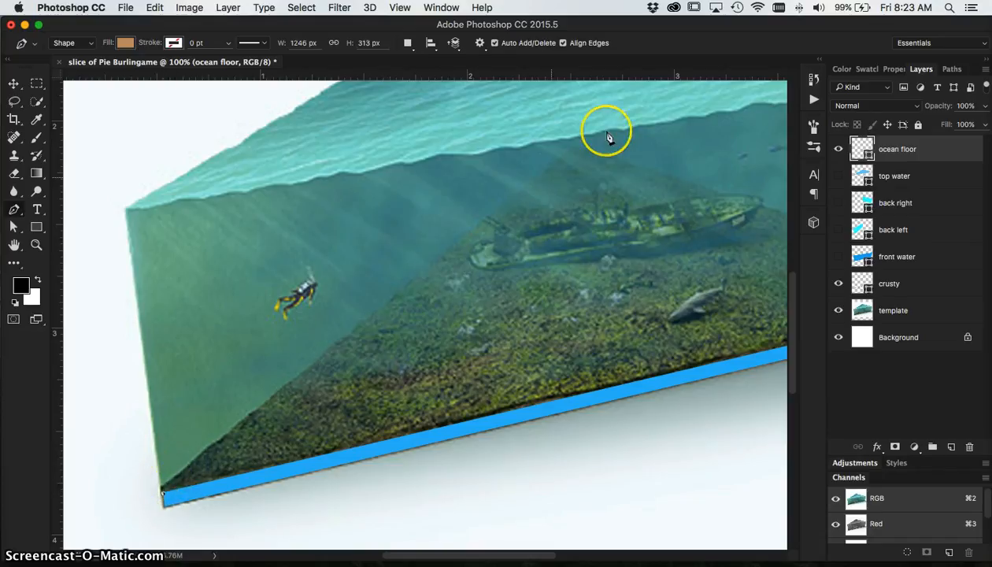
drag(556, 204, 478, 283)
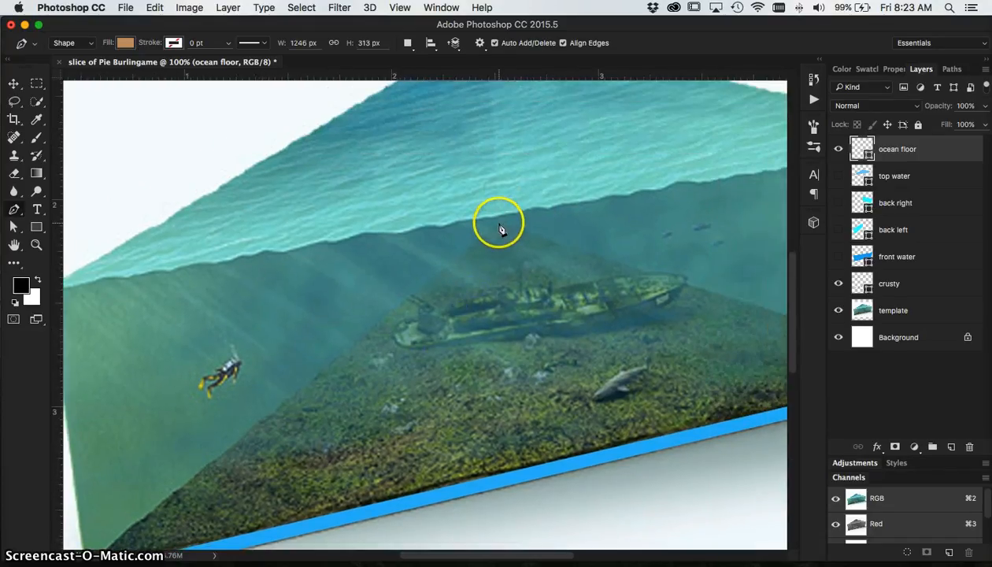
scroll(510, 241, right, 10)
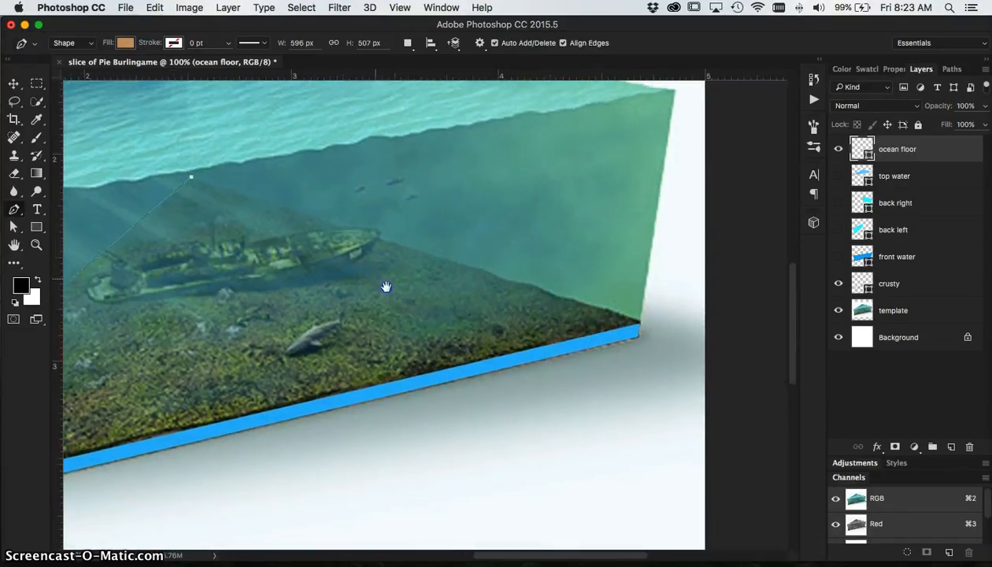
click(635, 323)
drag(472, 343, 671, 259)
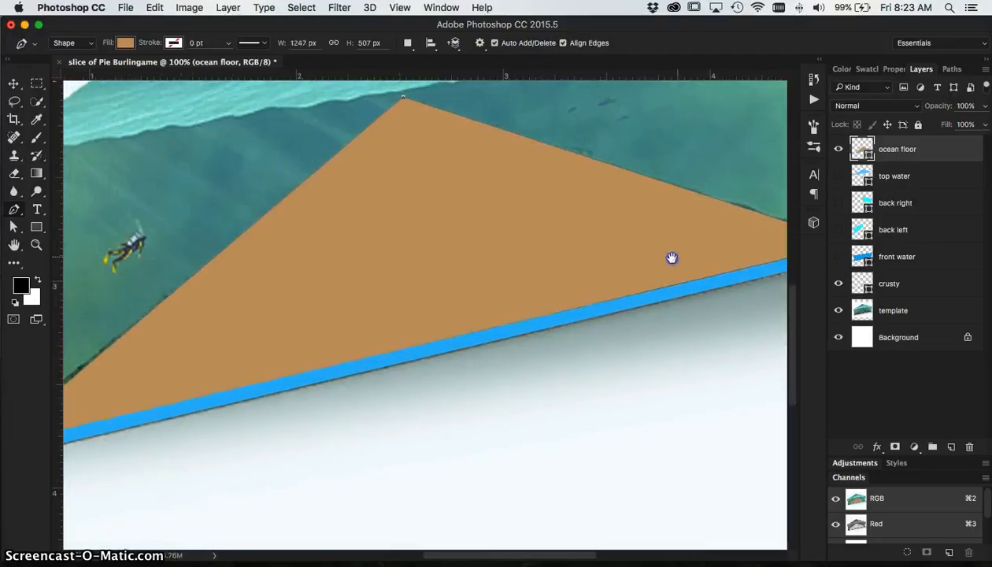
drag(553, 302, 645, 273)
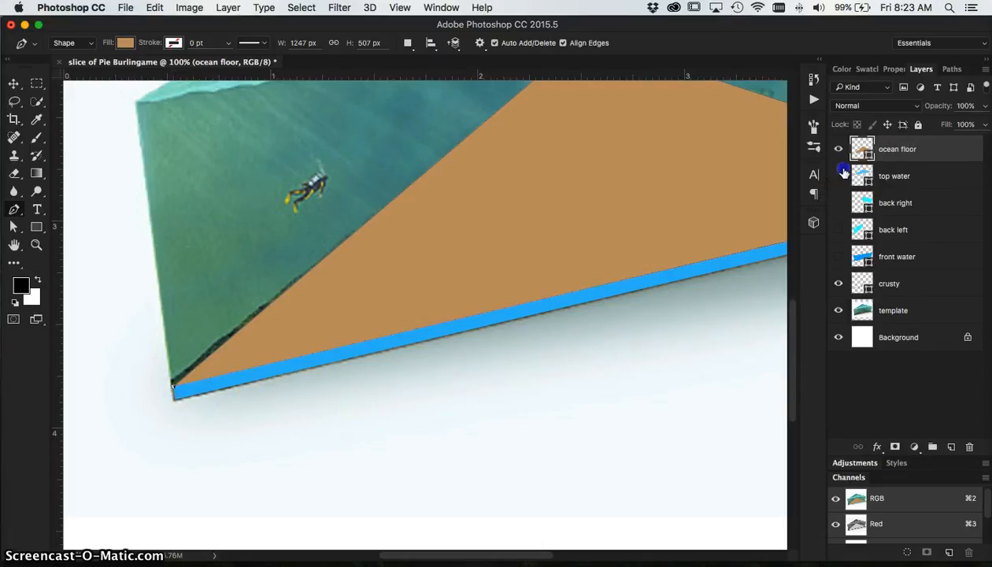
Show the top water, back right, back left and front water shape layers together with the ocean floor
click(837, 269)
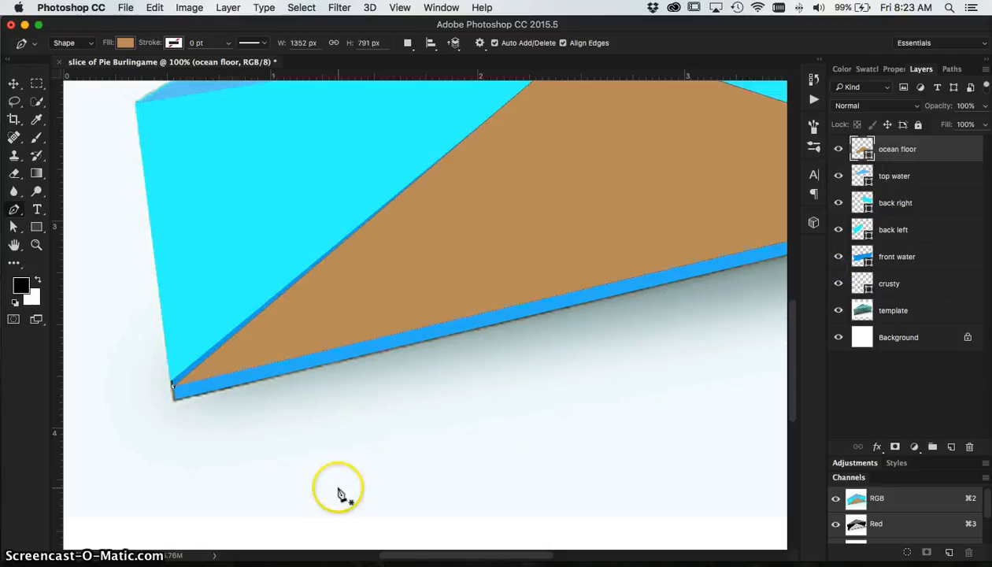
key(super+minus)
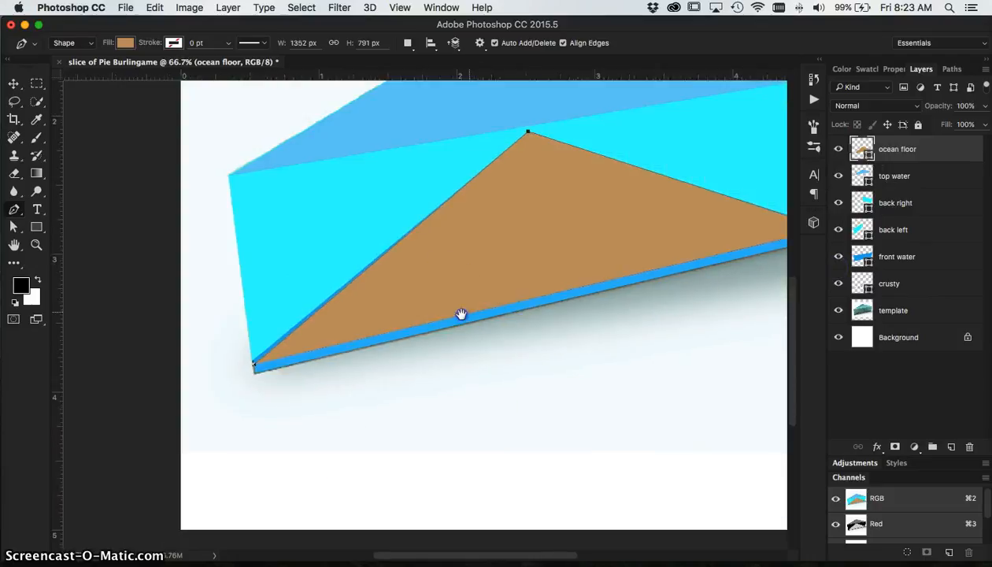
drag(461, 316, 348, 385)
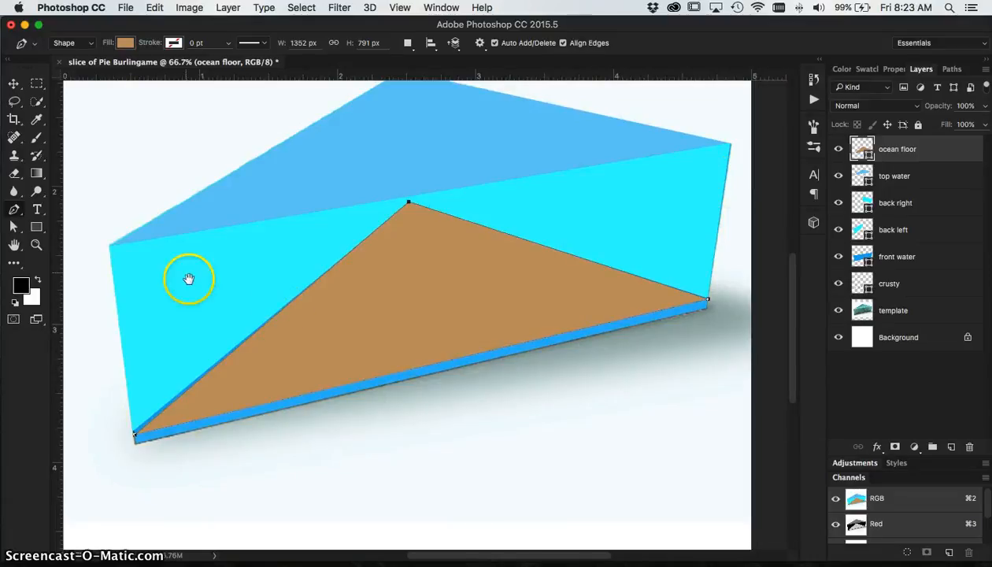
drag(188, 279, 226, 290)
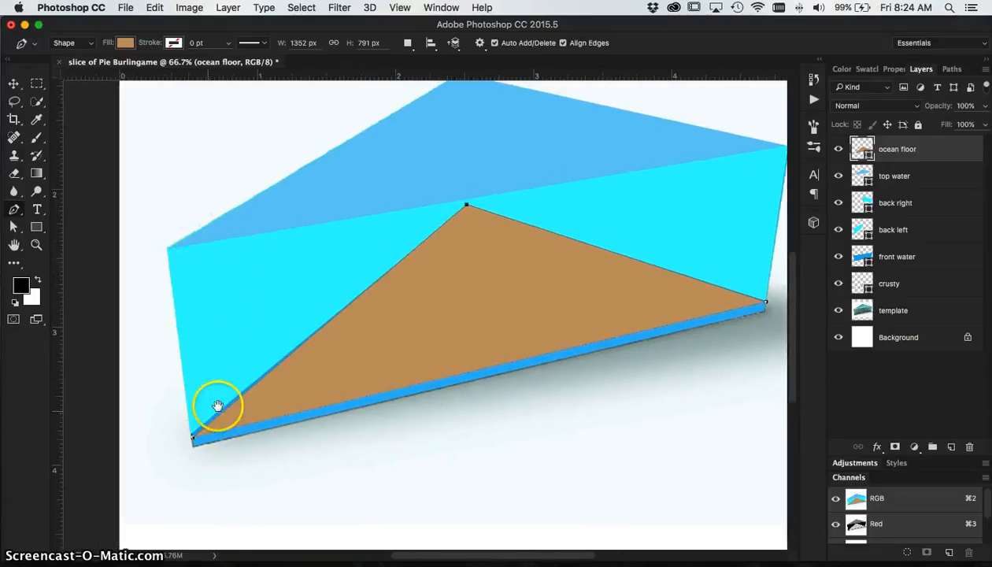